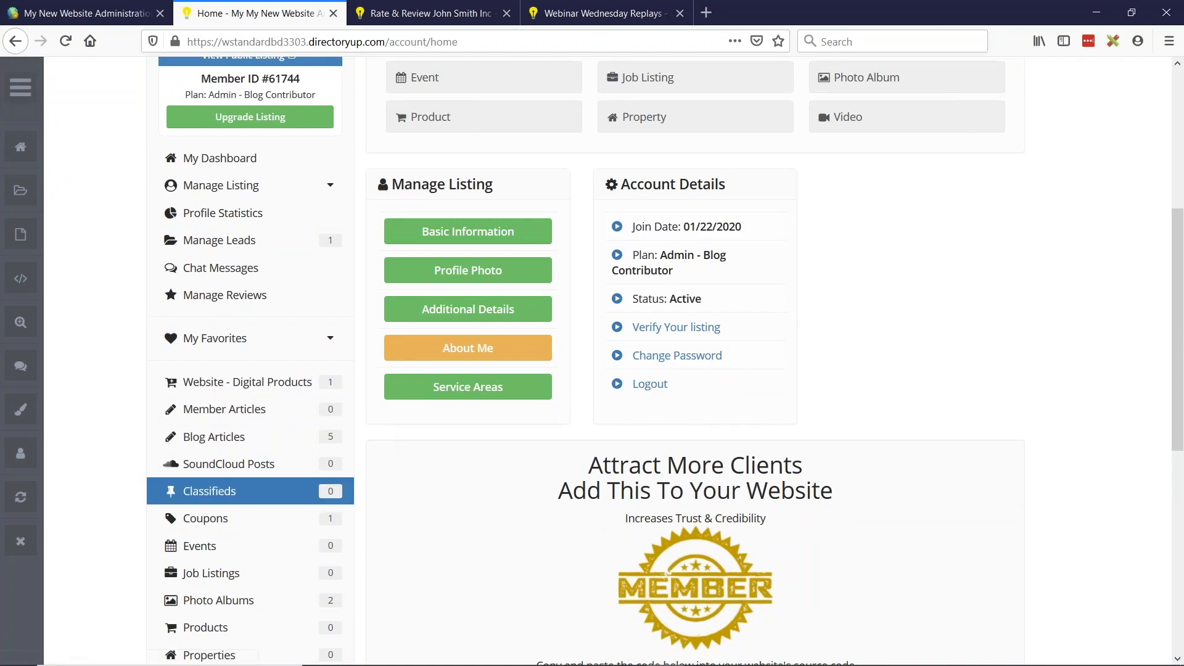
Step: Open the pending lead from 02/10/2020 1:09 pm in the member's Manage Leads list
{"action": "scroll", "coordinate": [299, 472], "scroll_direction": "up", "scroll_amount": 2}
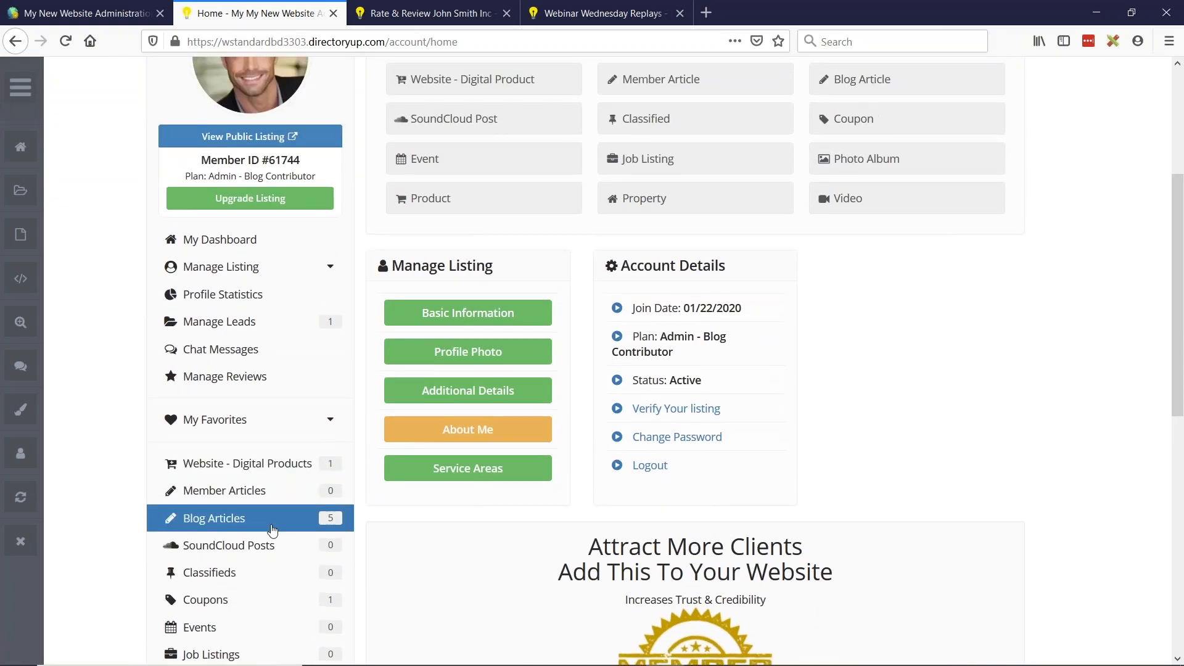
{"action": "scroll", "coordinate": [296, 379], "scroll_direction": "up", "scroll_amount": 1}
{"action": "scroll", "coordinate": [293, 280], "scroll_direction": "up", "scroll_amount": 3}
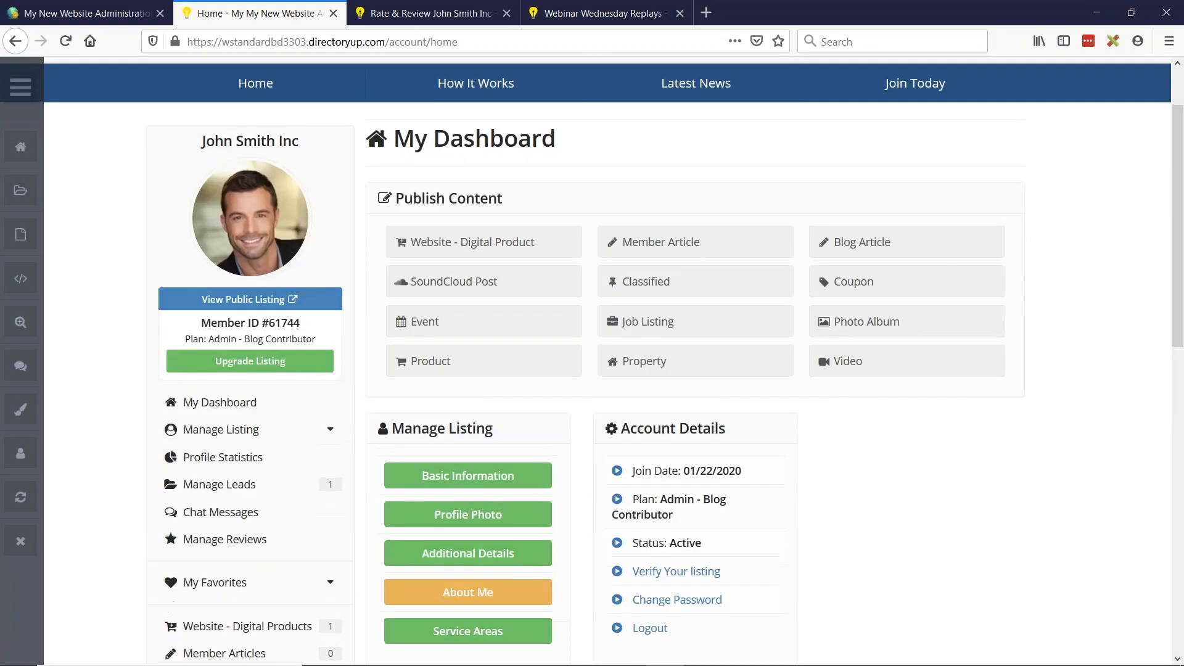
{"action": "scroll", "coordinate": [281, 318], "scroll_direction": "down", "scroll_amount": 2}
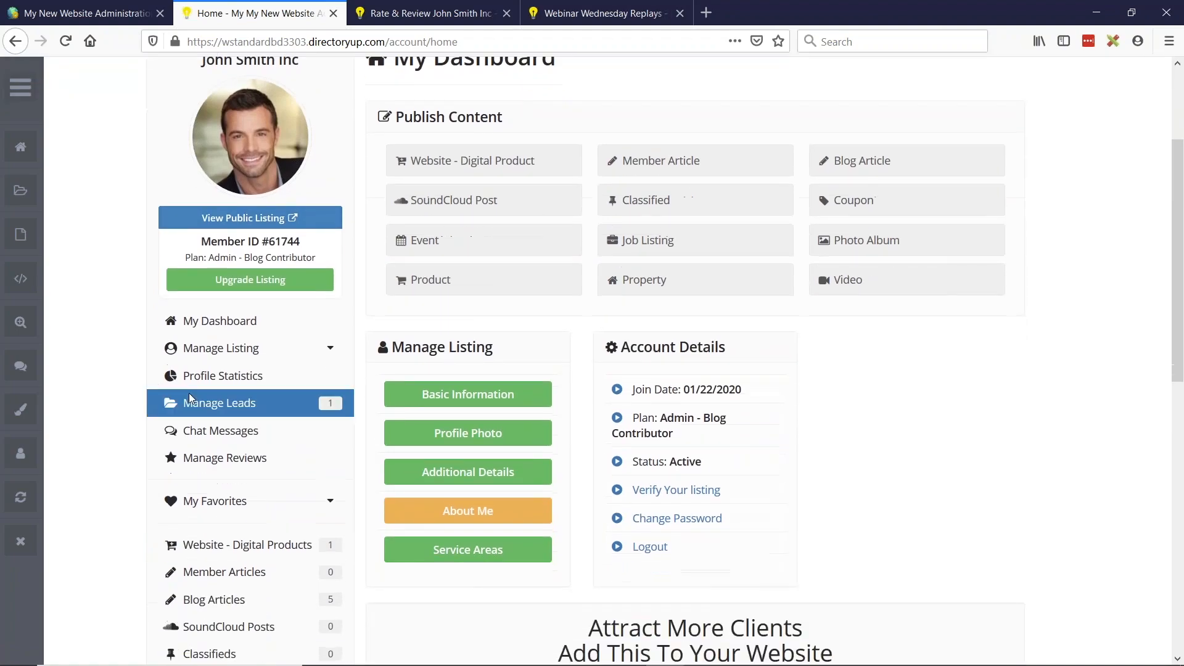
{"action": "left_click", "coordinate": [280, 408]}
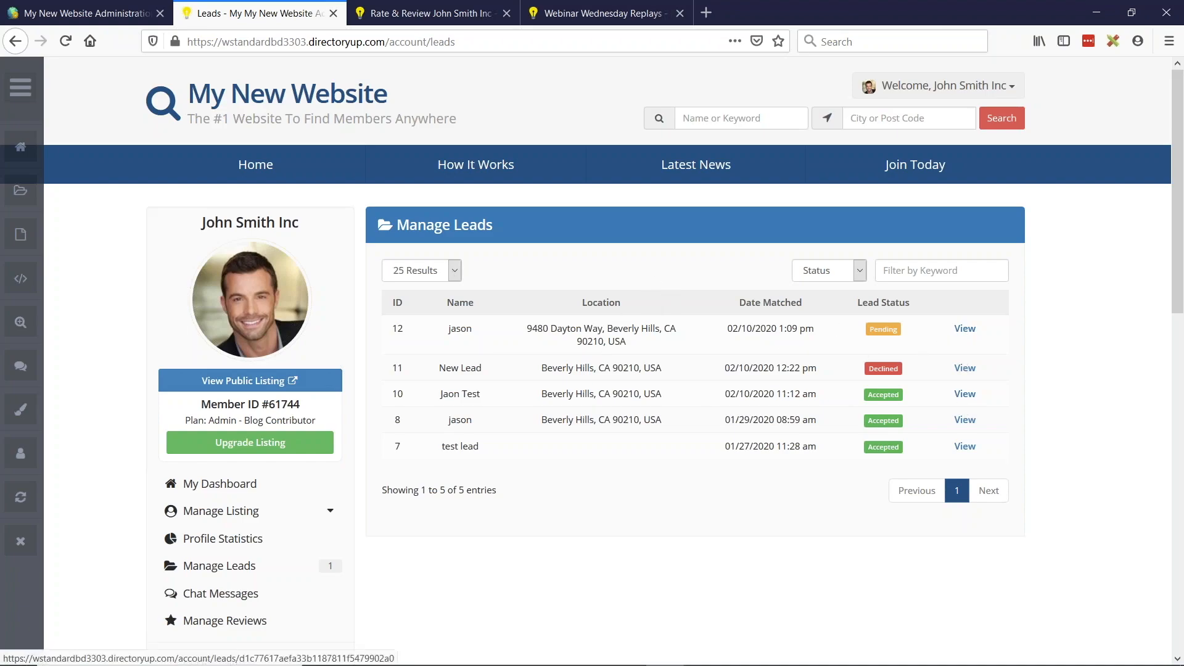
{"action": "left_click", "coordinate": [966, 333]}
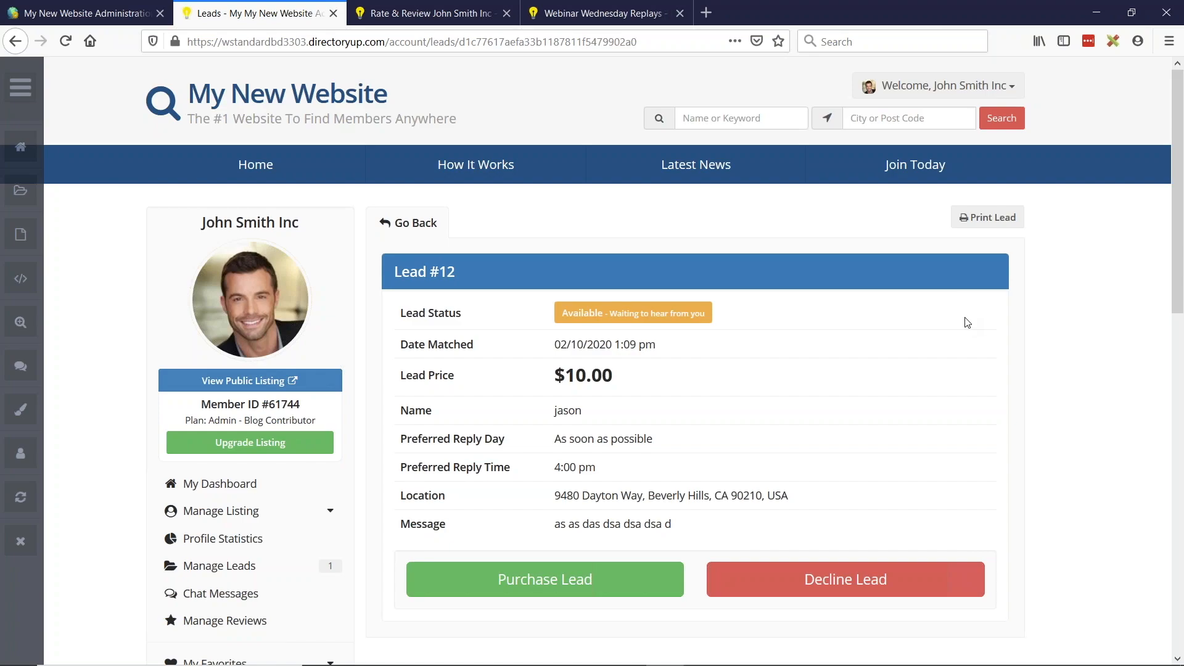
Step: Compare the old My Notifications message layout in the Paint image with the Lead #12 details page
{"action": "key", "text": "alt+Tab"}
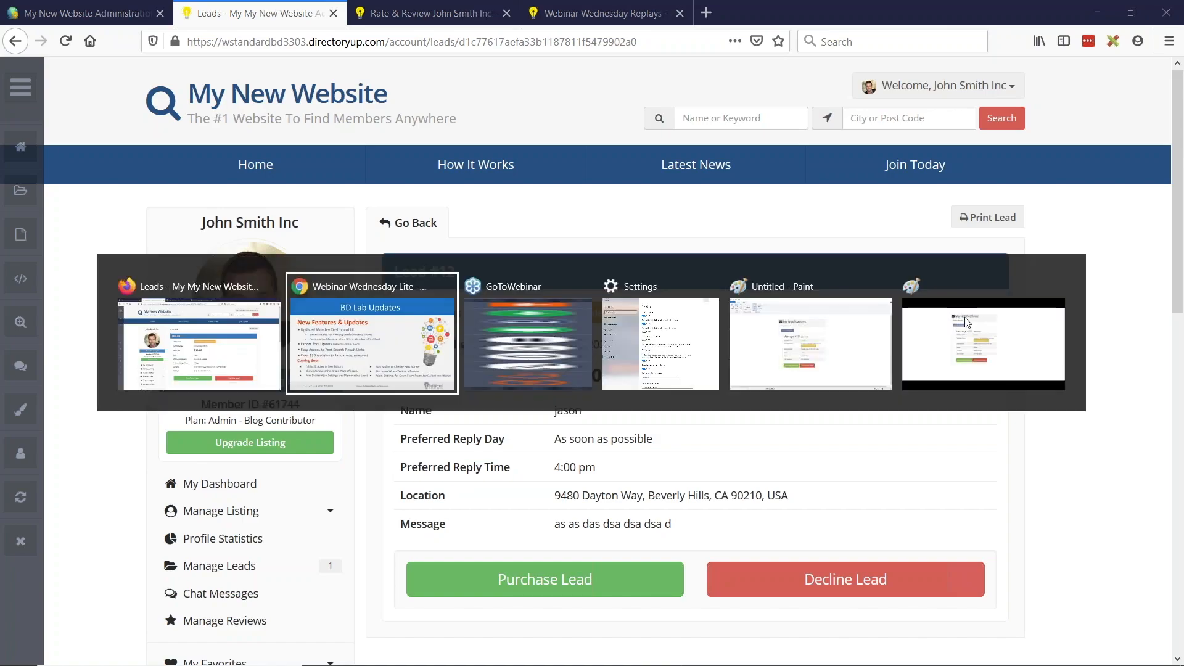
{"action": "key", "text": "alt+Tab"}
{"action": "key", "text": "alt+Tab"}
{"action": "key", "text": "alt+Tab"}
{"action": "left_click", "coordinate": [967, 322]}
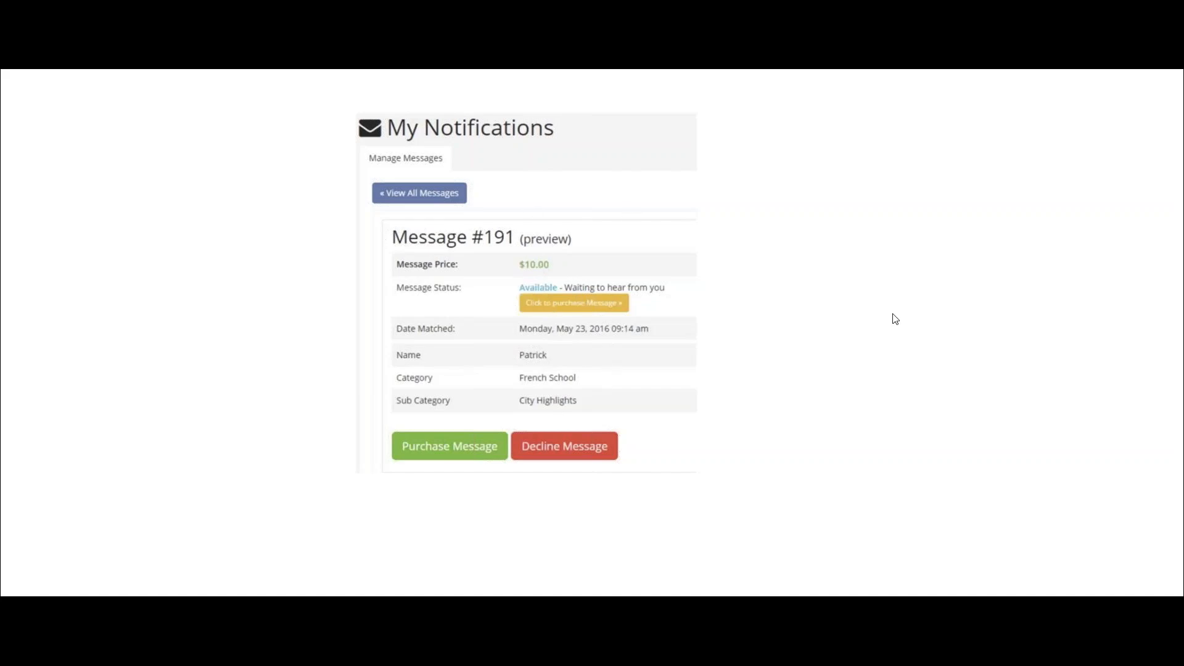
{"action": "key", "text": "alt+Tab"}
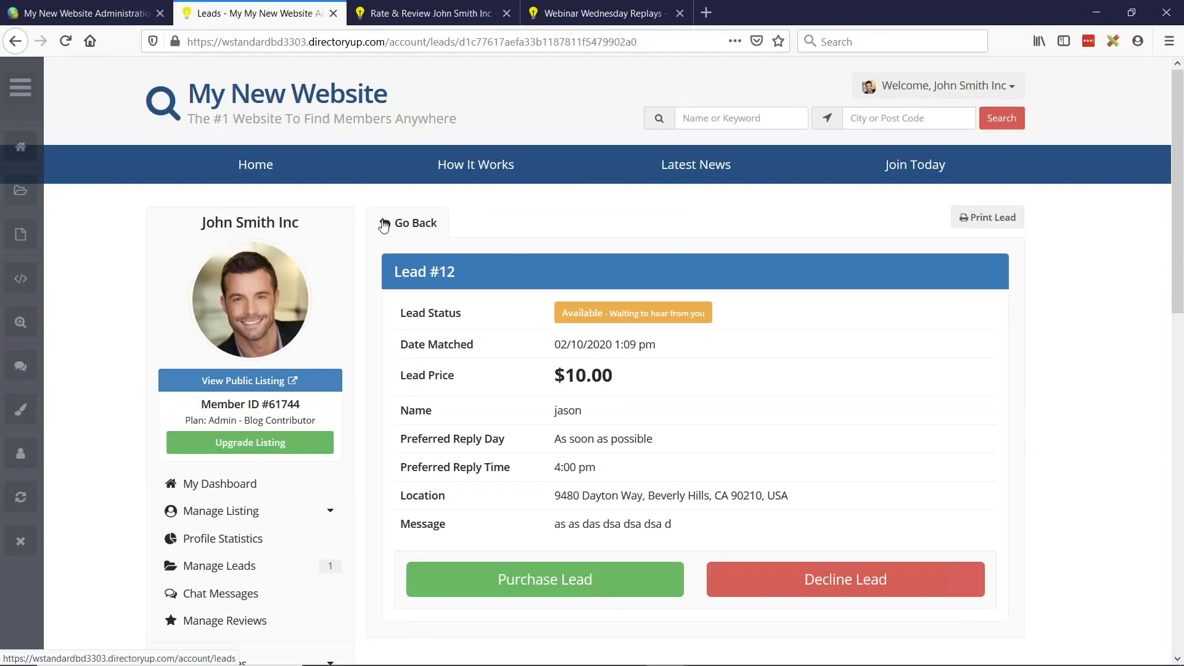
{"action": "left_click_drag", "start_coordinate": [396, 273], "coordinate": [493, 274]}
{"action": "left_click", "coordinate": [493, 274]}
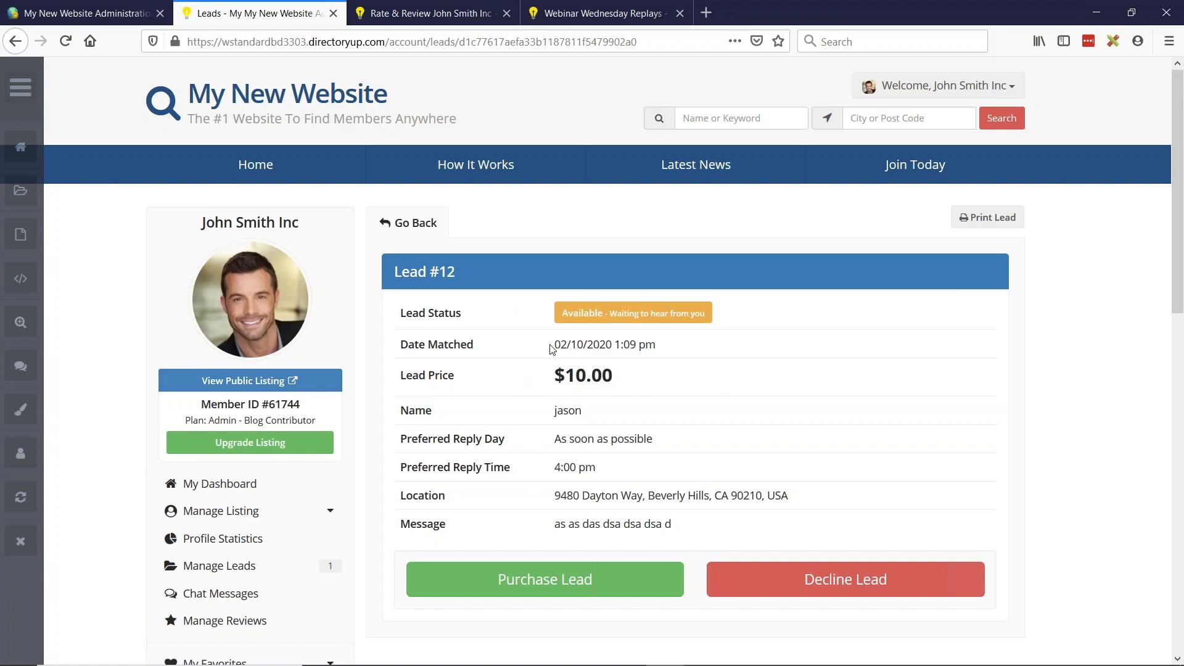
Step: Check the BD Lab Updates slide, return to the member dashboard in Firefox and open the Member Articles section
{"action": "key", "text": "alt+Tab"}
{"action": "left_click", "coordinate": [756, 326]}
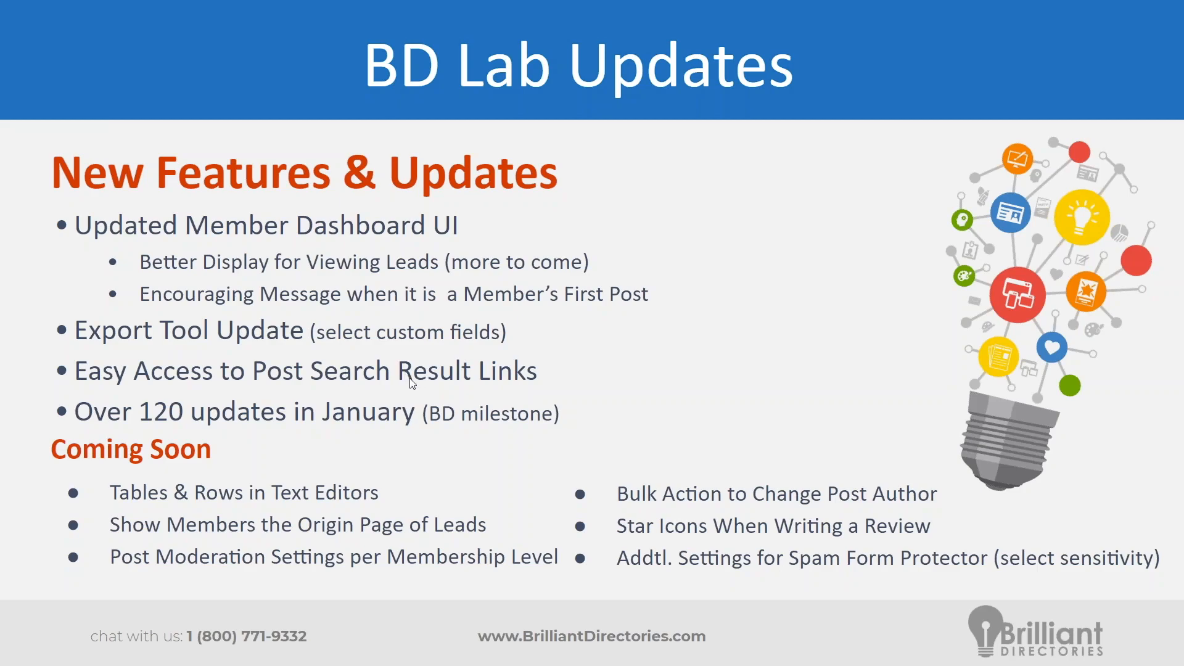
{"action": "key", "text": "alt+Tab"}
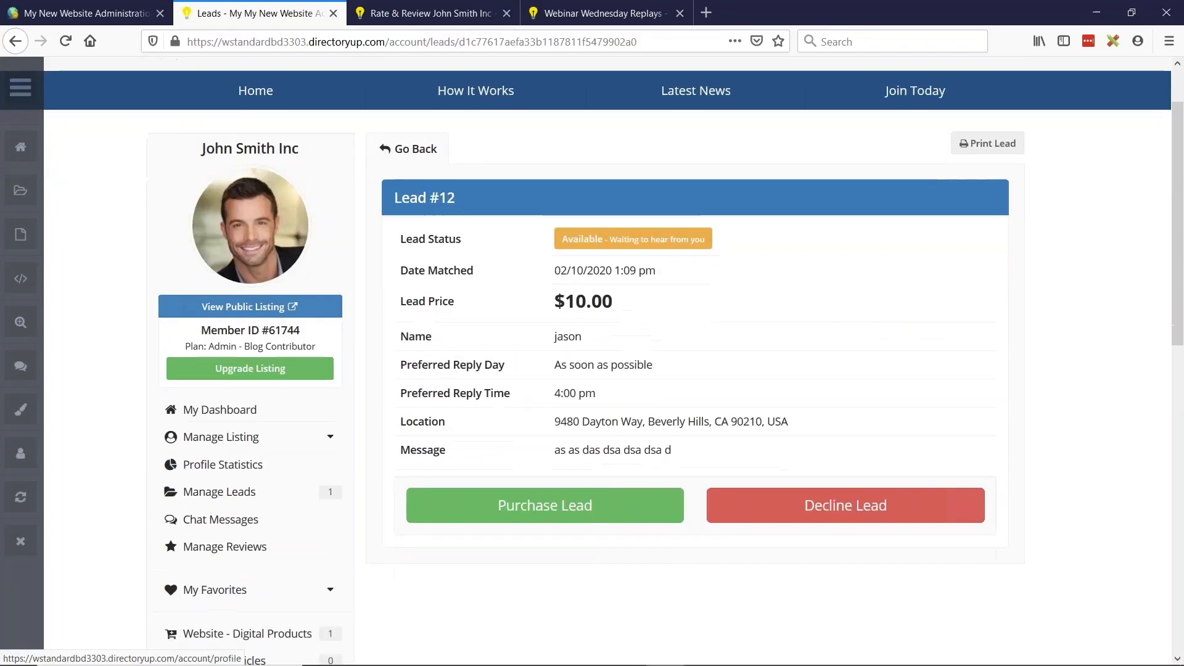
{"action": "scroll", "coordinate": [357, 327], "scroll_direction": "down", "scroll_amount": 5}
{"action": "scroll", "coordinate": [382, 335], "scroll_direction": "down", "scroll_amount": 1}
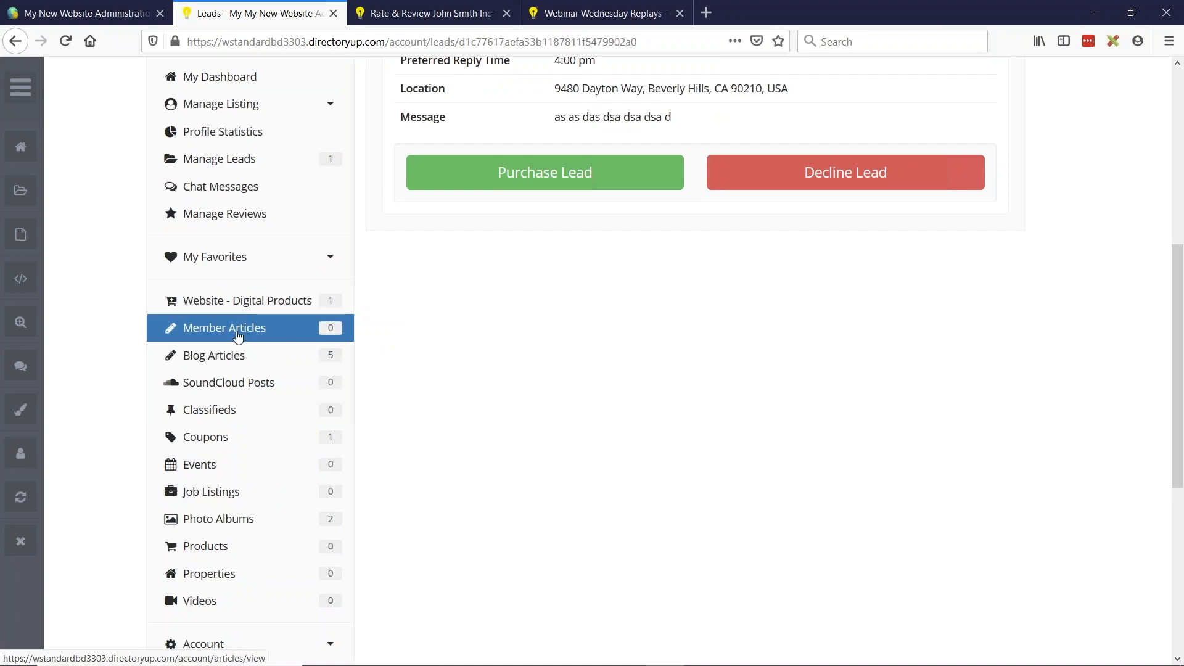
{"action": "left_click", "coordinate": [242, 331]}
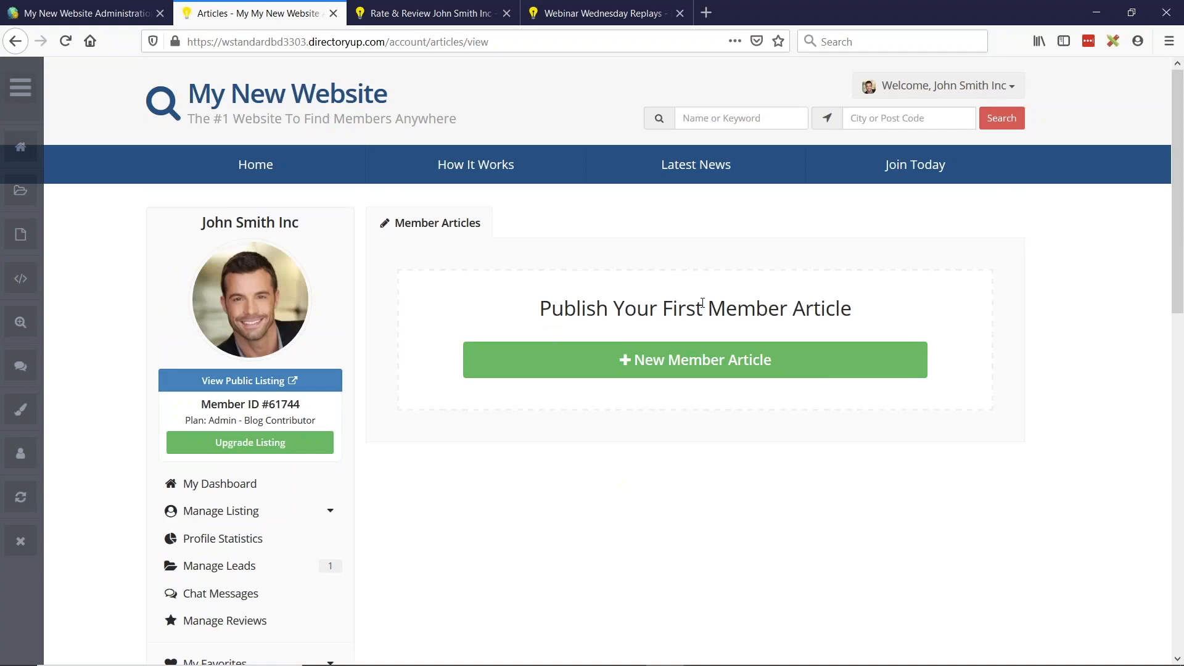
Step: Examine the first-post encouragement heading and the new article prompt on the Member Articles page
{"action": "left_click_drag", "start_coordinate": [710, 307], "coordinate": [877, 309]}
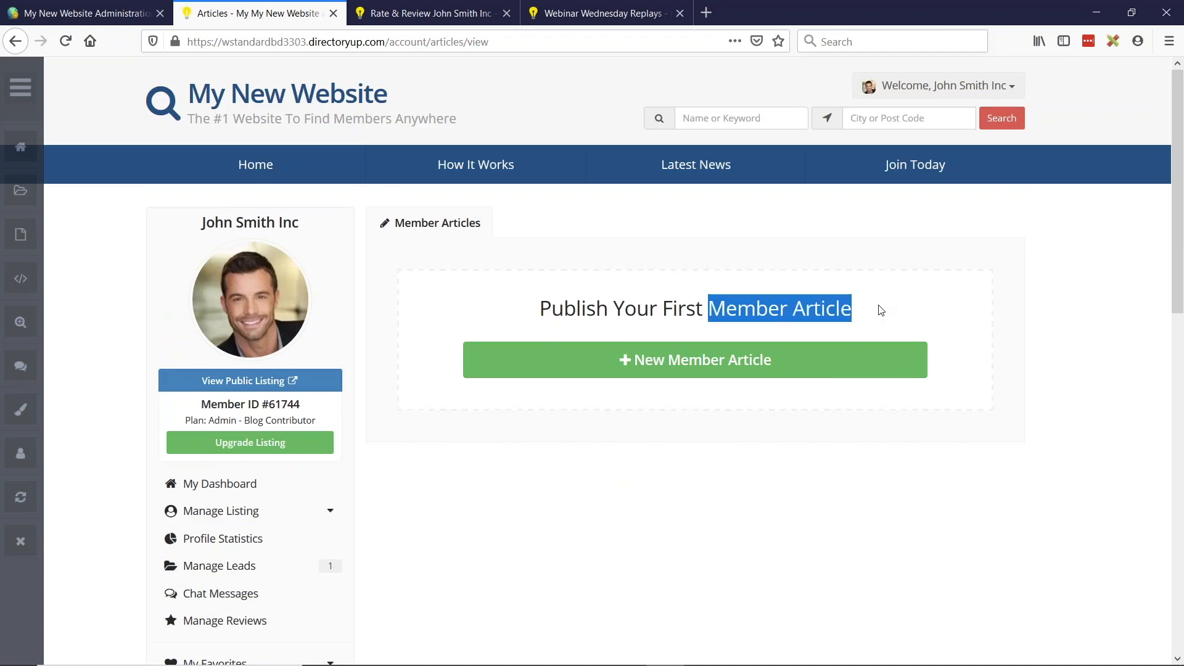
{"action": "left_click", "coordinate": [720, 301]}
{"action": "left_click_drag", "start_coordinate": [711, 306], "coordinate": [872, 316]}
{"action": "left_click", "coordinate": [758, 308]}
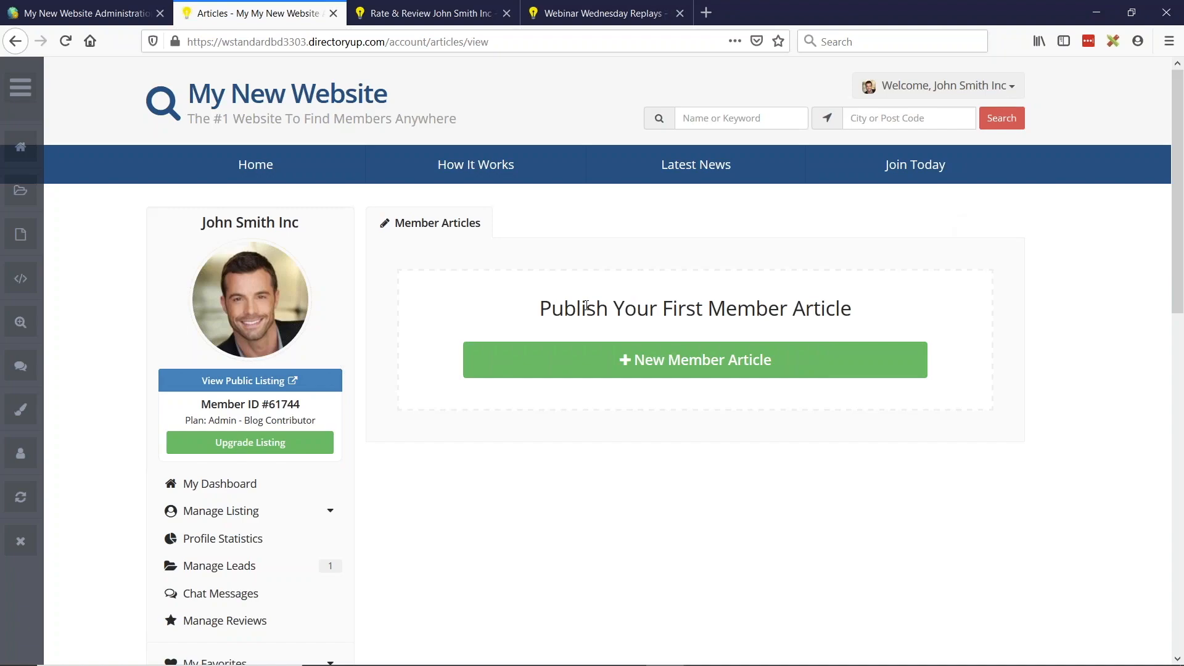
{"action": "left_click_drag", "start_coordinate": [541, 310], "coordinate": [702, 308]}
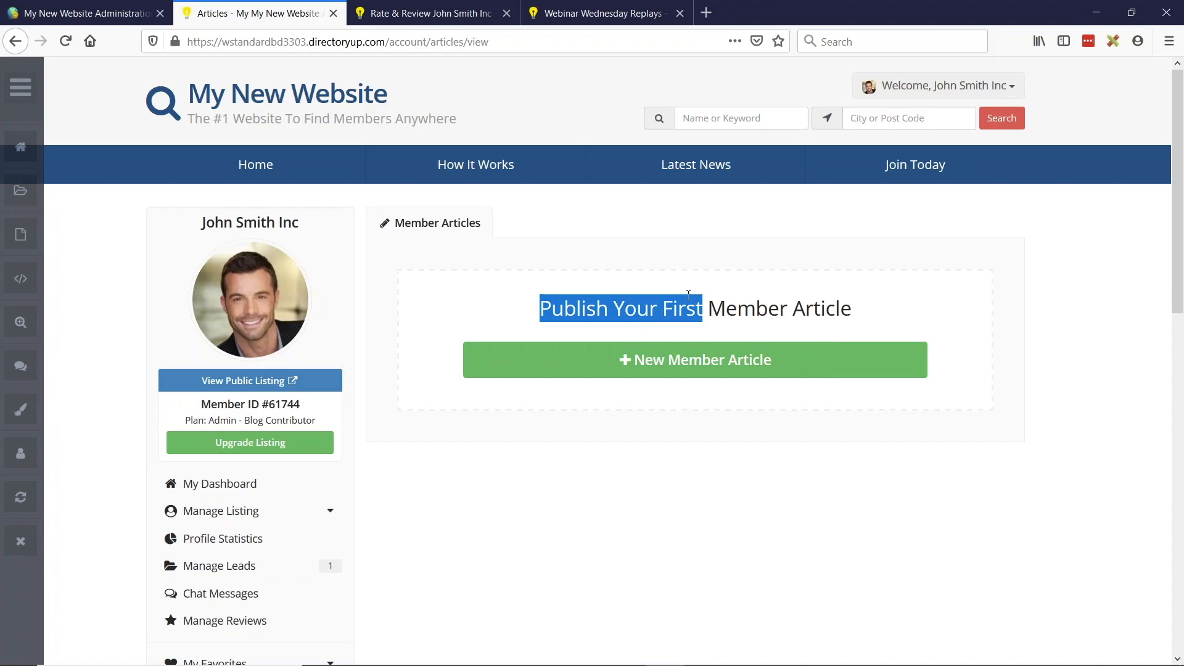
{"action": "left_click", "coordinate": [576, 318]}
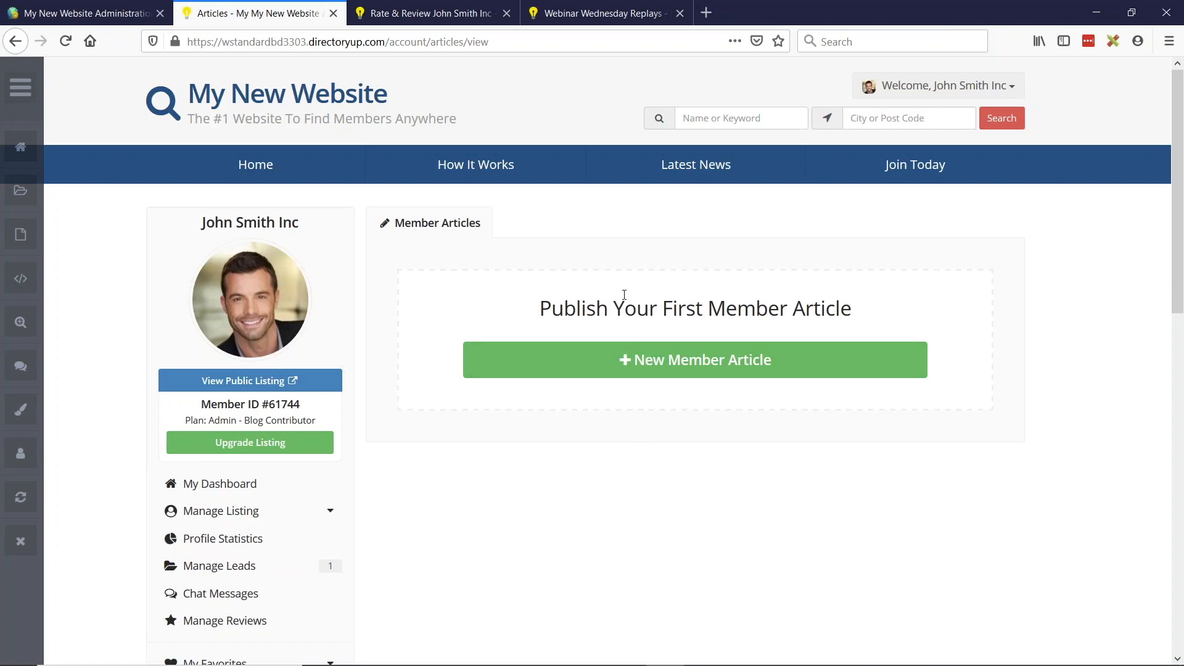
{"action": "scroll", "coordinate": [587, 292], "scroll_direction": "down", "scroll_amount": 1}
{"action": "scroll", "coordinate": [671, 325], "scroll_direction": "up", "scroll_amount": 1}
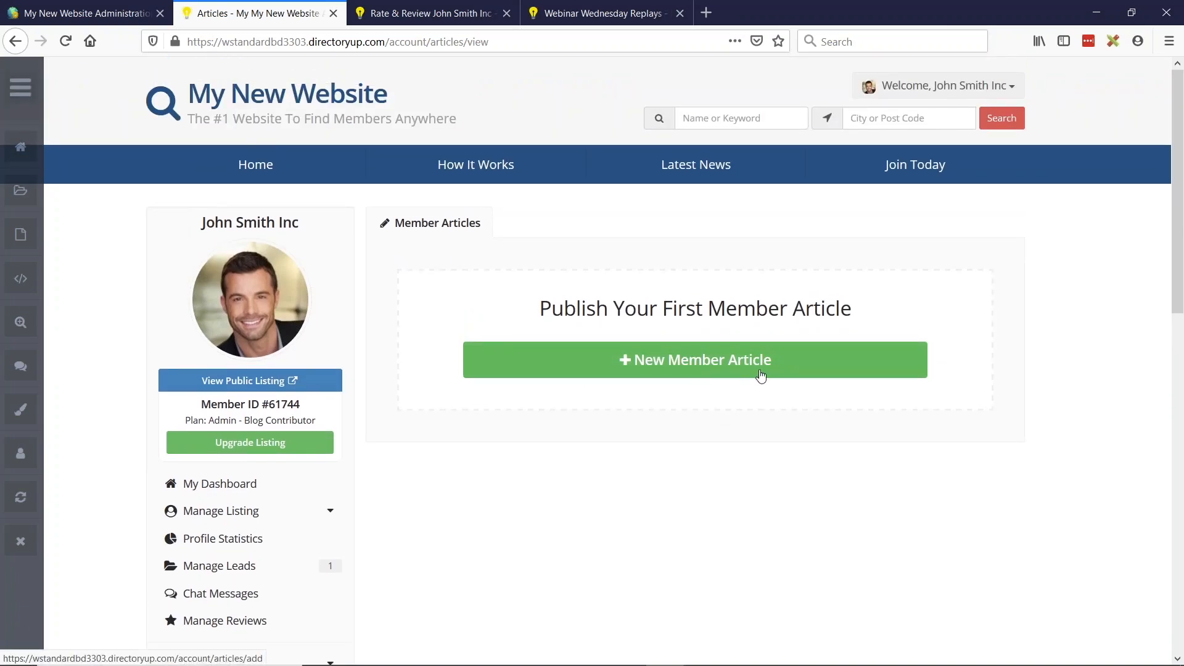
Step: Preview the Member Articles page in responsive design mode at widths of 669 and 989 pixels
{"action": "key", "text": "ctrl+shift+m"}
{"action": "left_click_drag", "start_coordinate": [904, 378], "coordinate": [850, 377]}
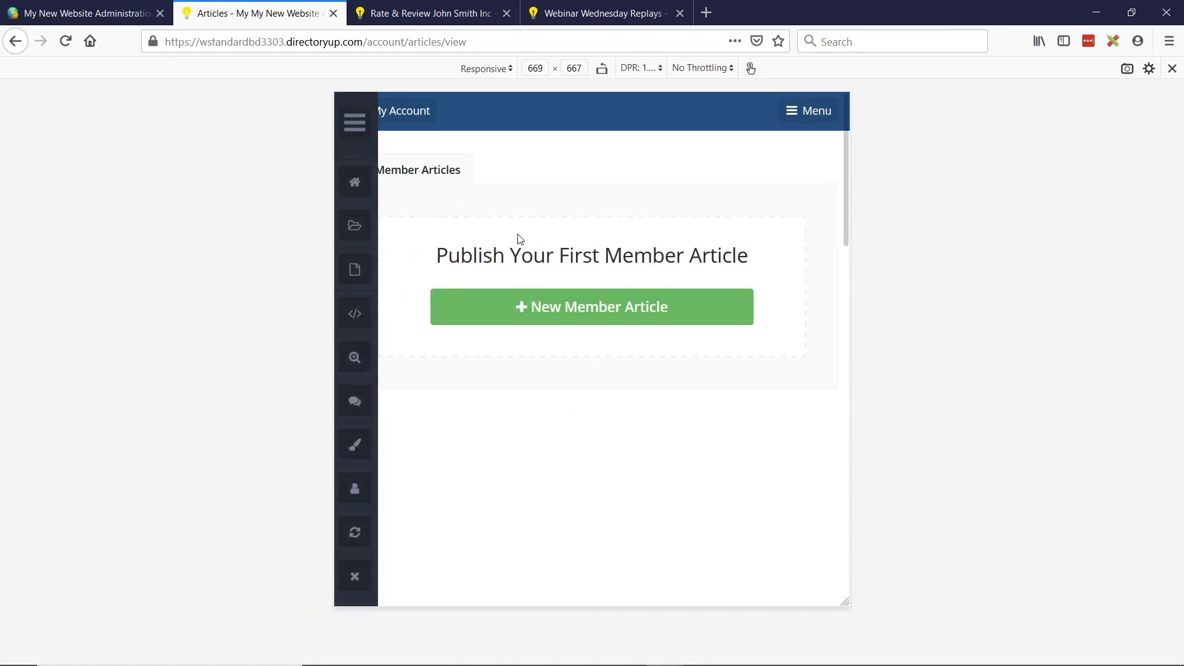
{"action": "left_click_drag", "start_coordinate": [849, 290], "coordinate": [972, 291]}
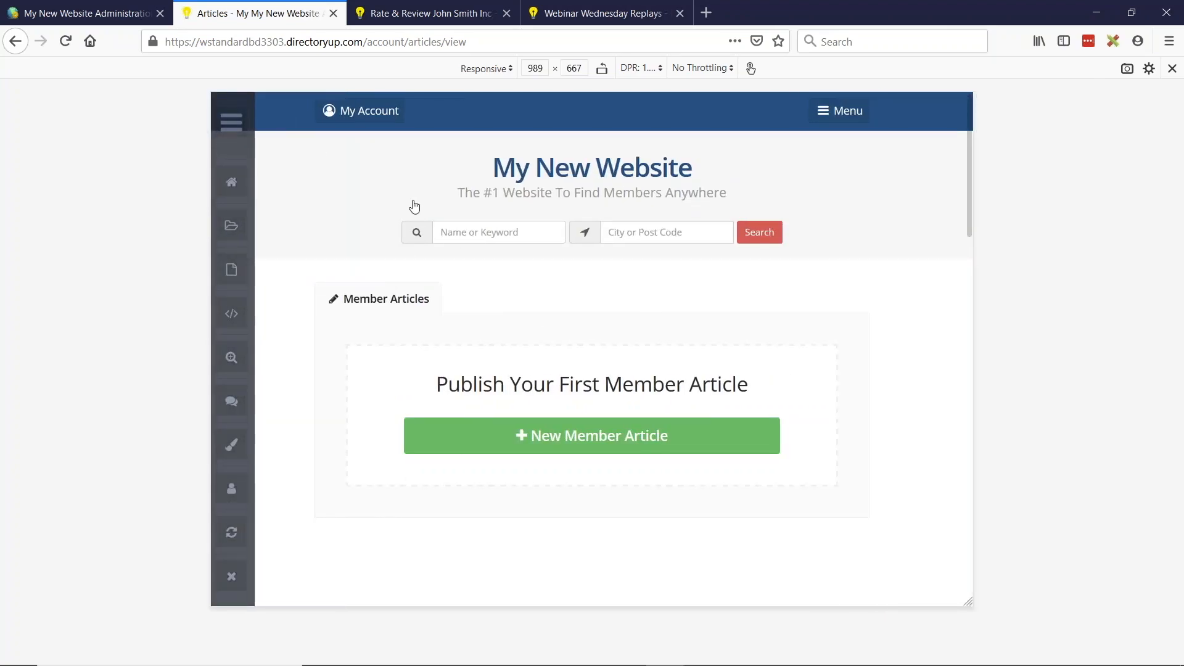
{"action": "key", "text": "ctrl+shift+m"}
Step: Check the BD Lab Updates slide, return to Firefox and open the member search page in the website admin
{"action": "key", "text": "alt+Tab"}
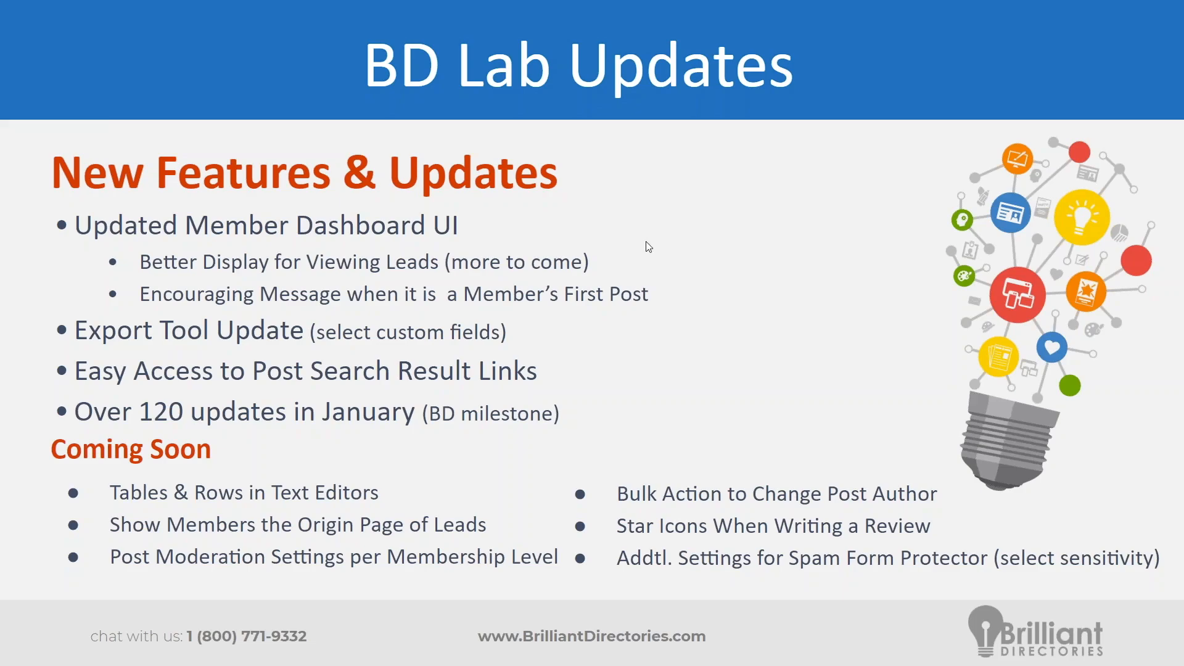
{"action": "key", "text": "alt+Tab"}
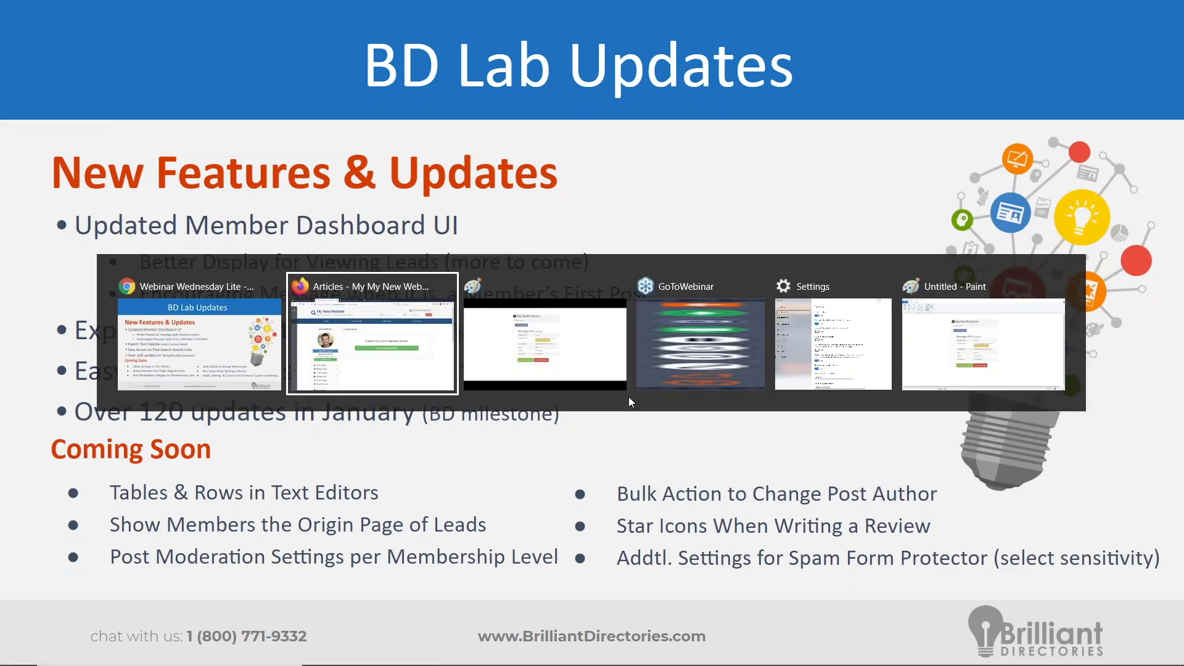
{"action": "key", "text": "ctrl+shift+Tab"}
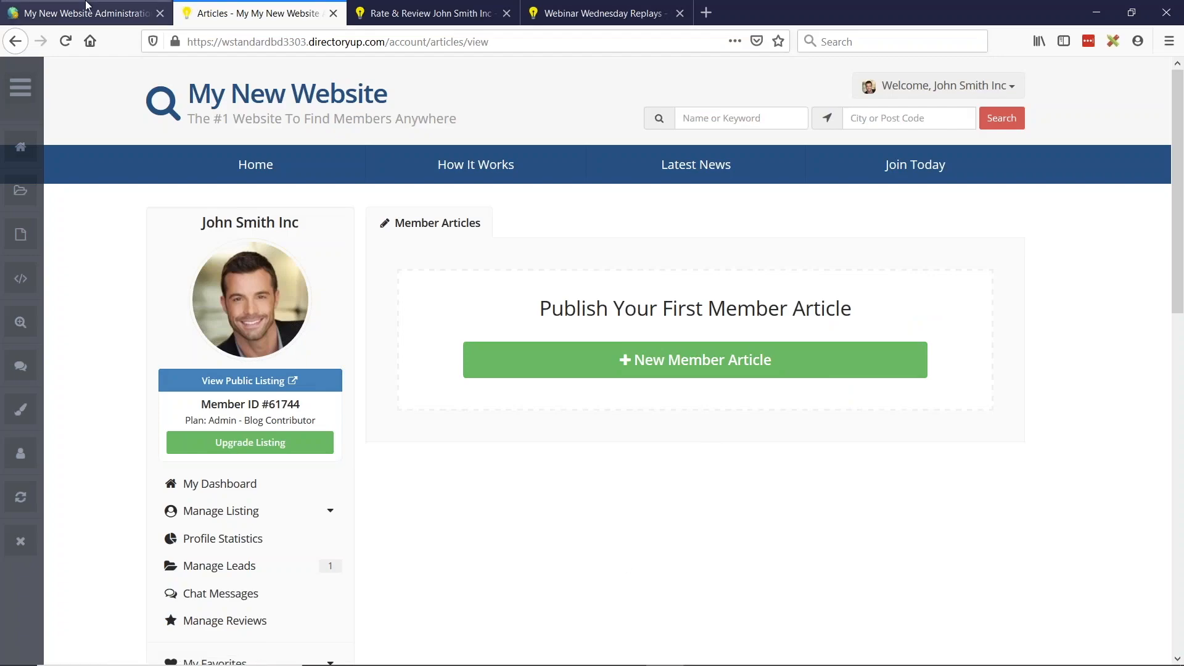
{"action": "left_click", "coordinate": [86, 112]}
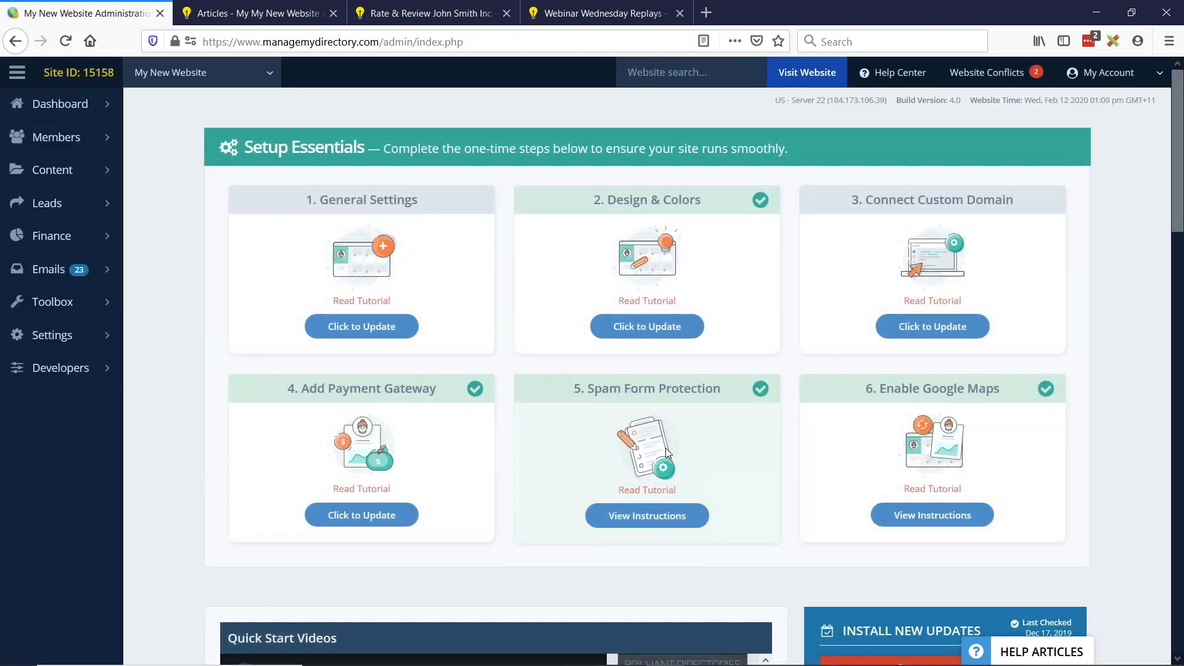
{"action": "left_click", "coordinate": [111, 138]}
{"action": "left_click", "coordinate": [62, 169]}
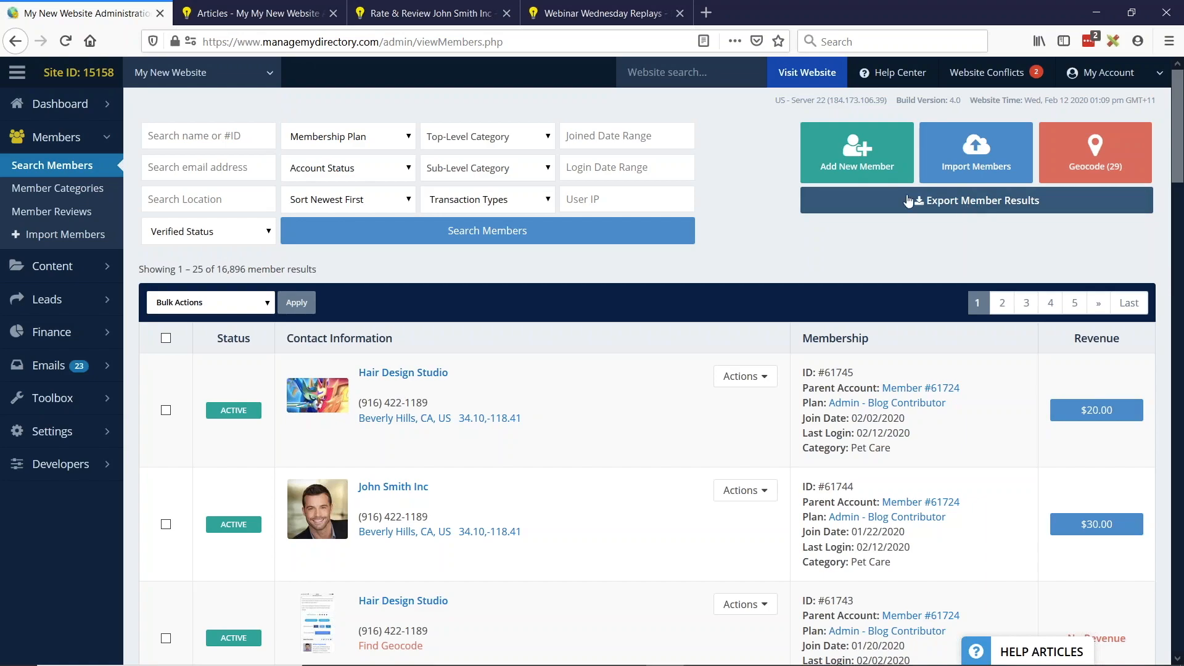
Step: Filter the member search to the Basic membership plan
{"action": "left_click", "coordinate": [358, 133]}
{"action": "left_click", "coordinate": [302, 191]}
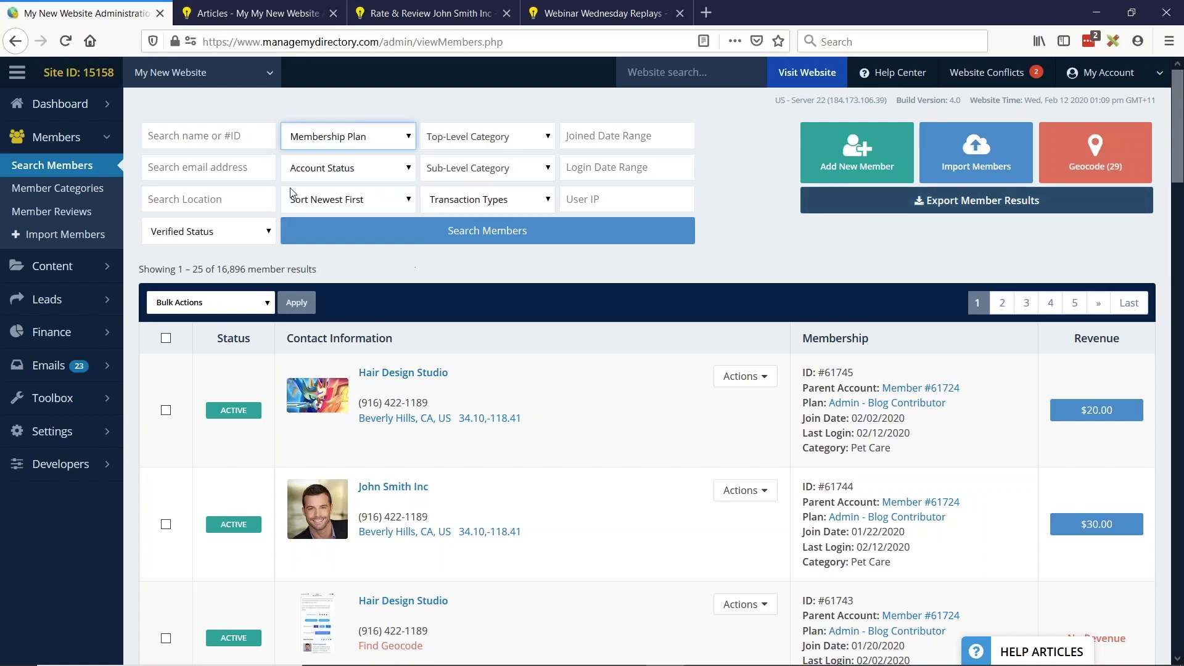
{"action": "left_click", "coordinate": [388, 240]}
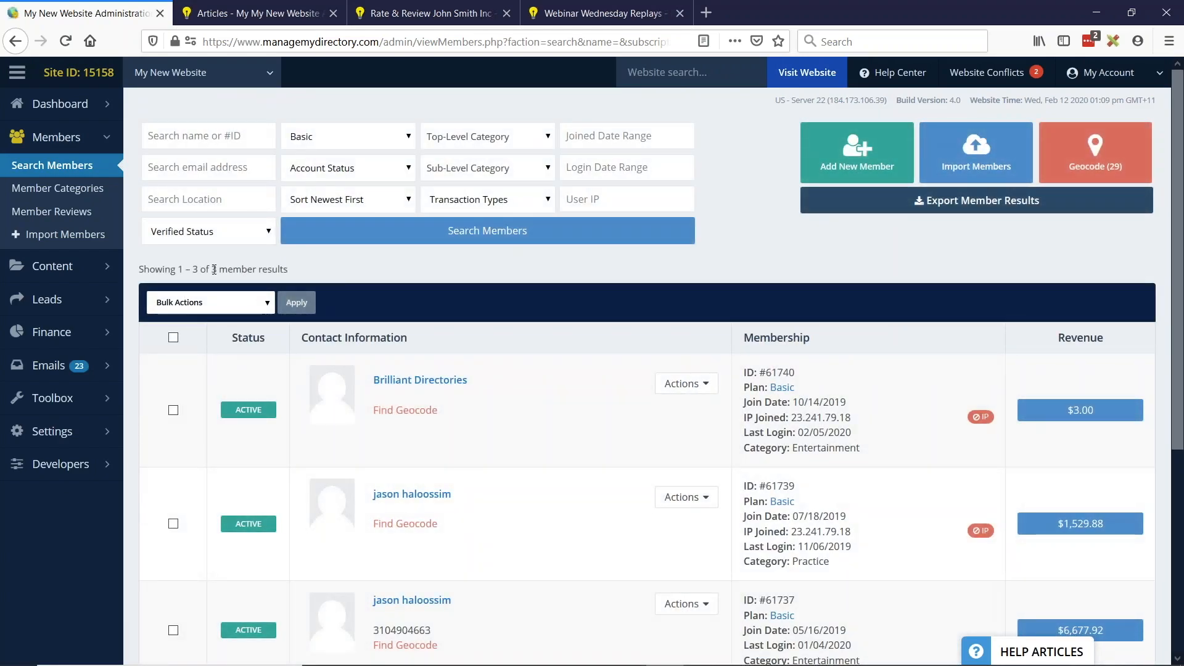
Step: Start exporting the filtered members and deselect all optional export fields, keeping only user_id and email
{"action": "left_click", "coordinate": [994, 213]}
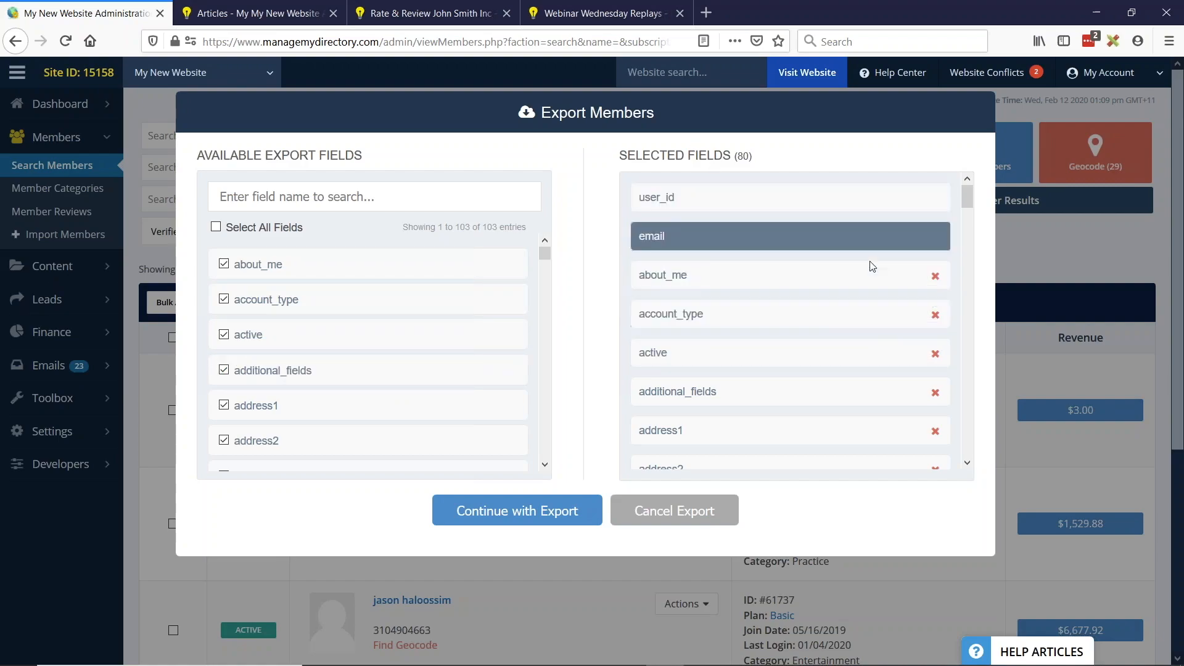
{"action": "left_click", "coordinate": [216, 227]}
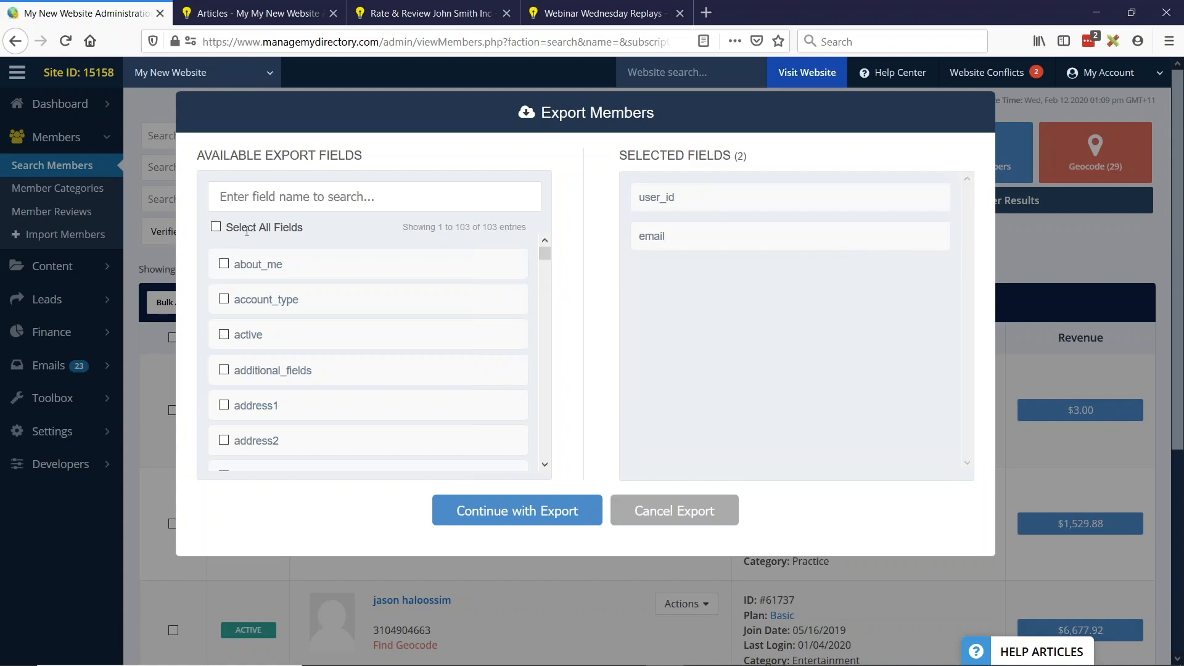
{"action": "left_click", "coordinate": [215, 227]}
{"action": "left_click", "coordinate": [216, 228]}
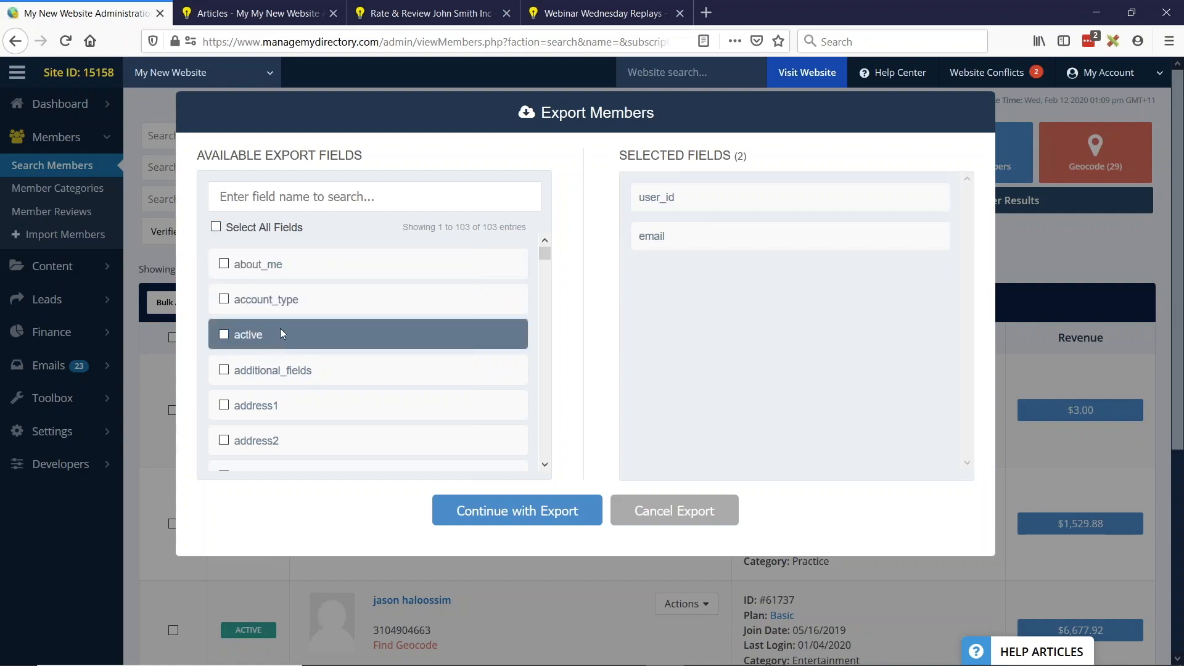
Step: Search the available export fields for "total" and select total_paid_invoices, total_pastdue_invoices and total_refunded_invoices
{"action": "scroll", "coordinate": [275, 366], "scroll_direction": "down", "scroll_amount": 2}
{"action": "scroll", "coordinate": [275, 366], "scroll_direction": "down", "scroll_amount": 2}
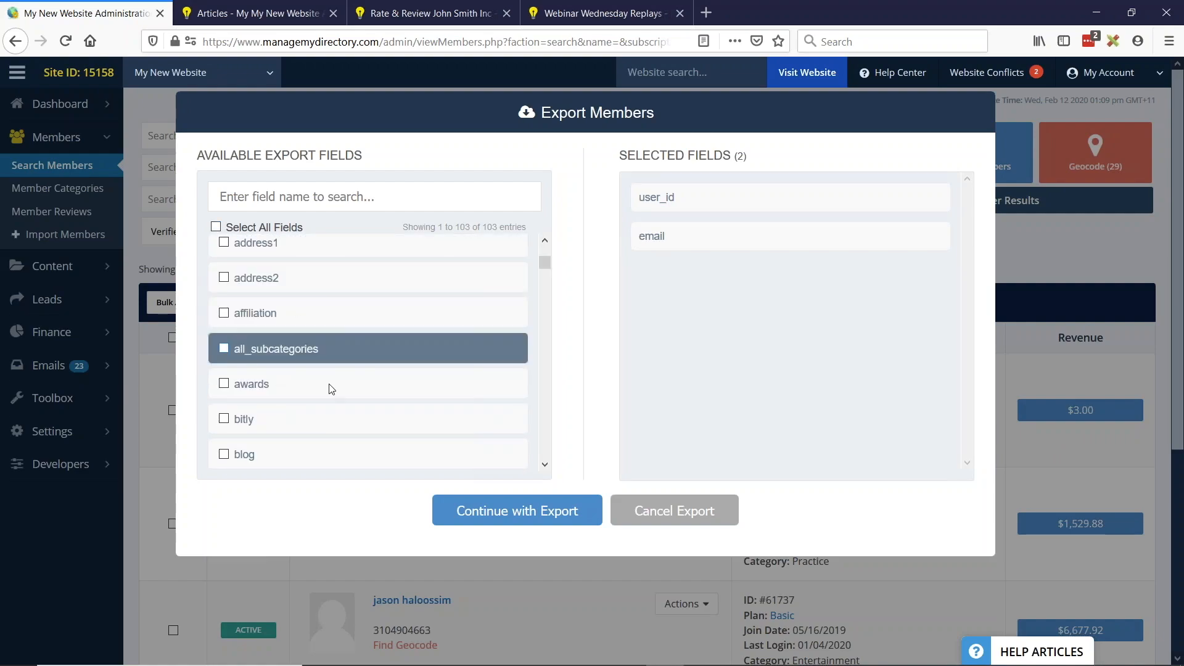
{"action": "scroll", "coordinate": [348, 308], "scroll_direction": "down", "scroll_amount": 3}
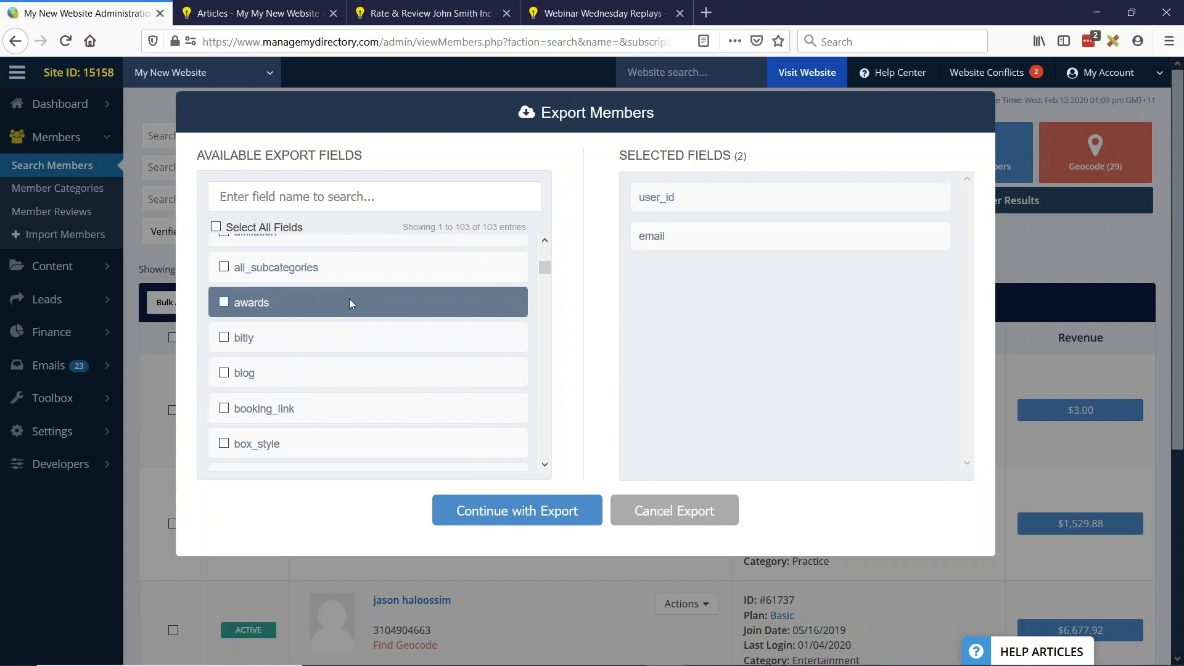
{"action": "scroll", "coordinate": [349, 298], "scroll_direction": "down", "scroll_amount": 9}
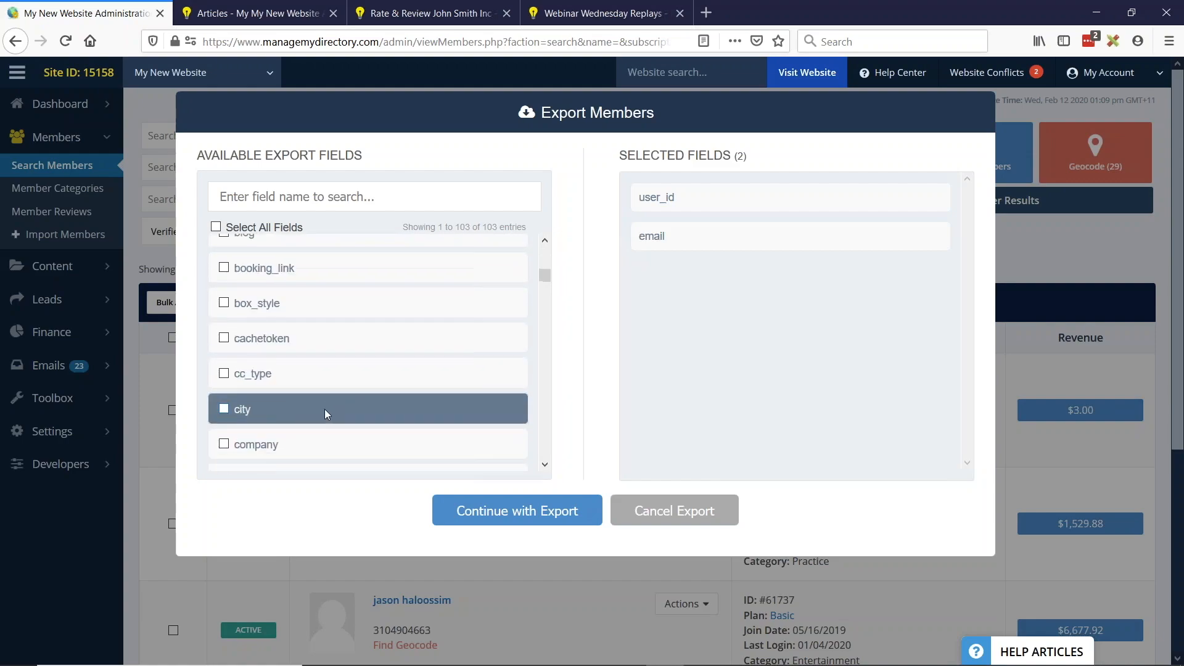
{"action": "scroll", "coordinate": [319, 378], "scroll_direction": "down", "scroll_amount": 4}
{"action": "scroll", "coordinate": [296, 321], "scroll_direction": "up", "scroll_amount": 20}
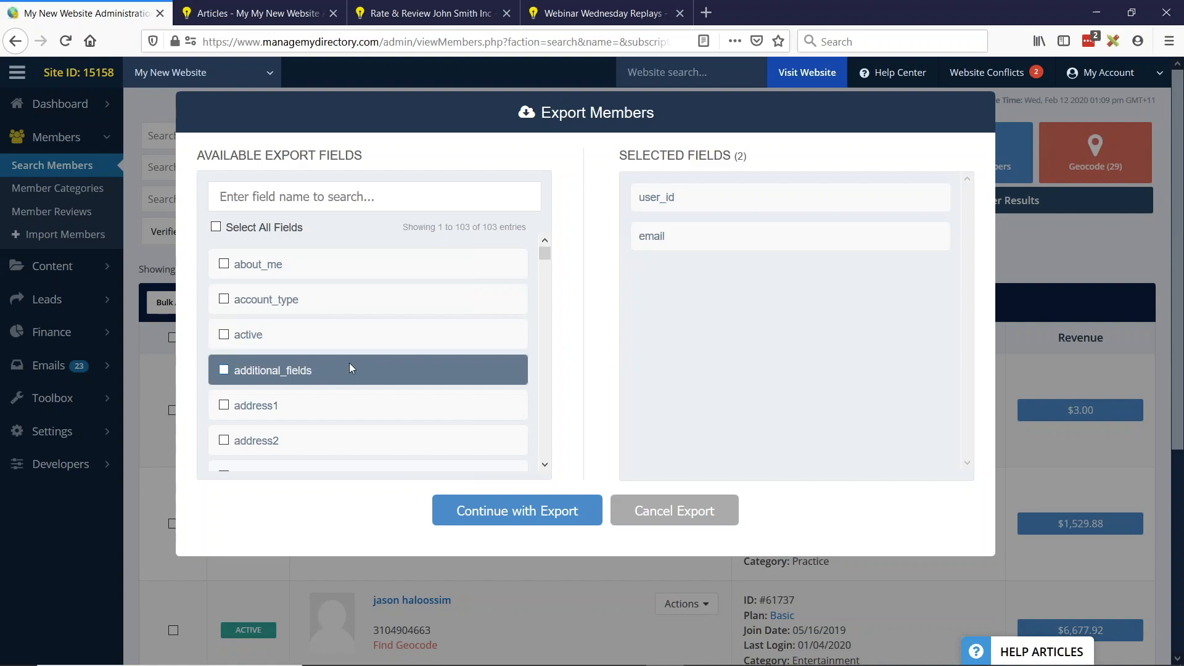
{"action": "left_click", "coordinate": [281, 195]}
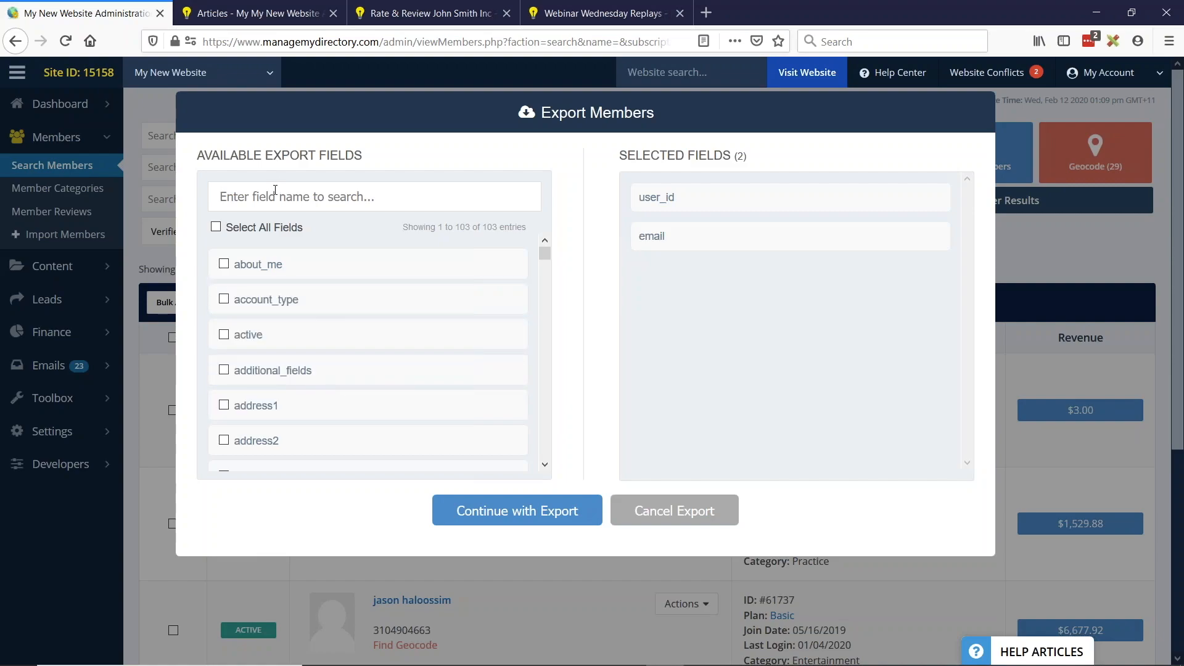
{"action": "type", "text": "total"}
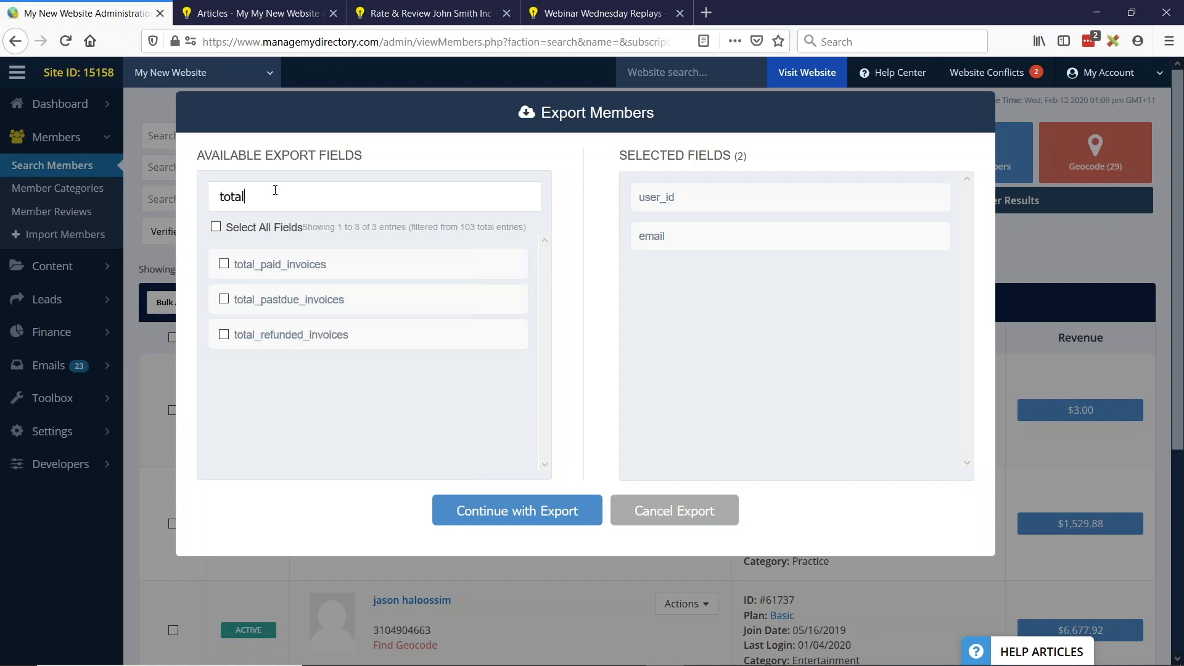
{"action": "left_click", "coordinate": [224, 270]}
{"action": "left_click", "coordinate": [231, 299]}
{"action": "left_click", "coordinate": [223, 334]}
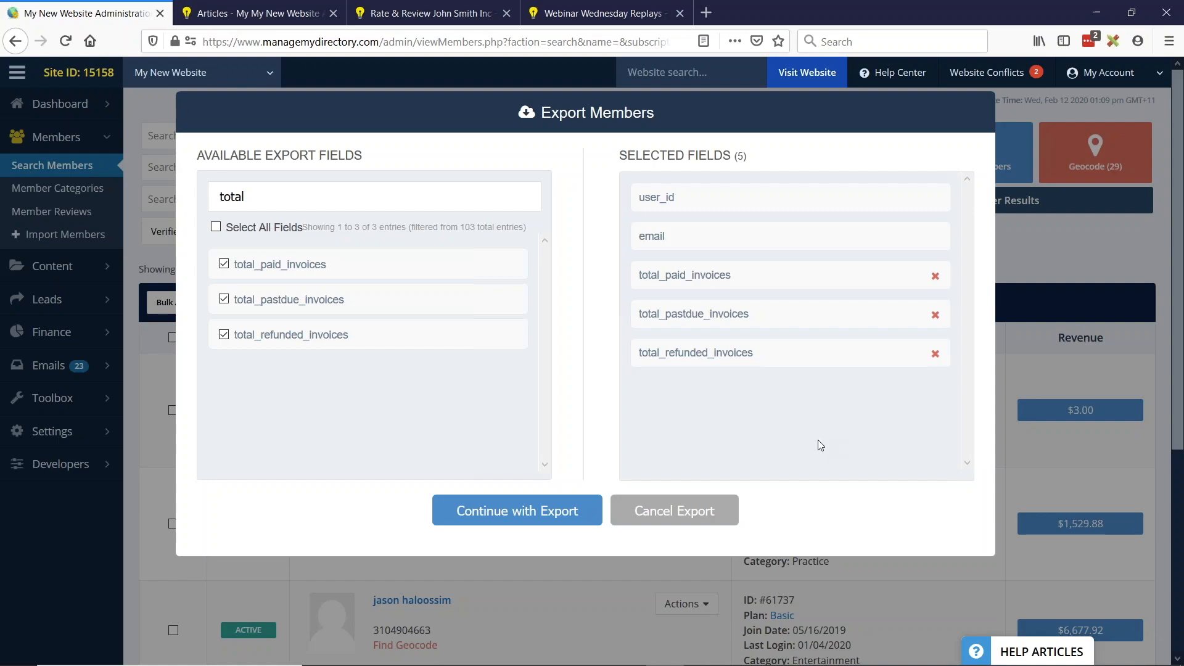
{"action": "double_click", "coordinate": [224, 205]}
{"action": "left_click", "coordinate": [251, 196]}
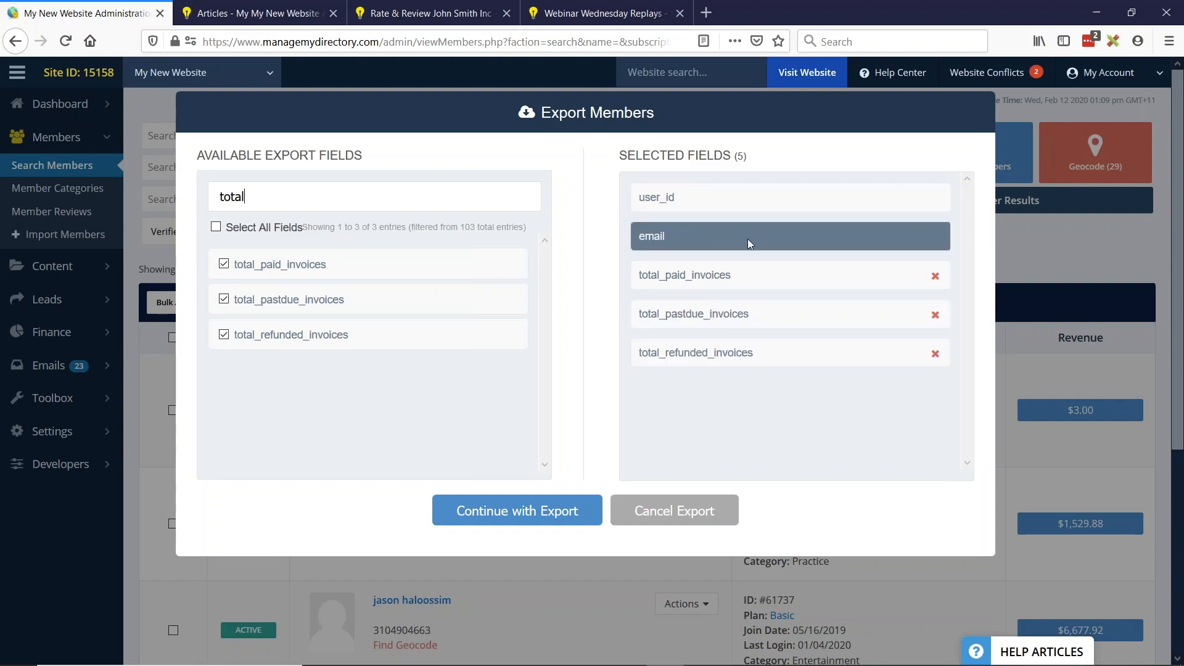
Step: Check the BD Lab Updates slide, return to Firefox and cancel the member export
{"action": "key", "text": "alt+Tab"}
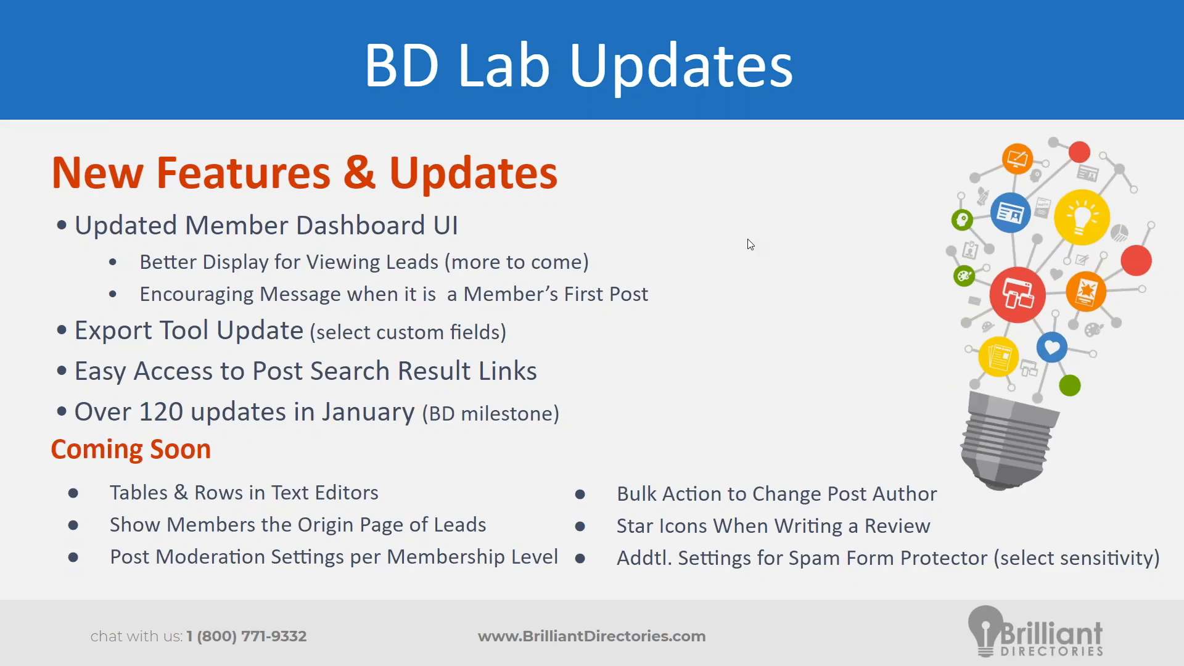
{"action": "key", "text": "alt+Tab"}
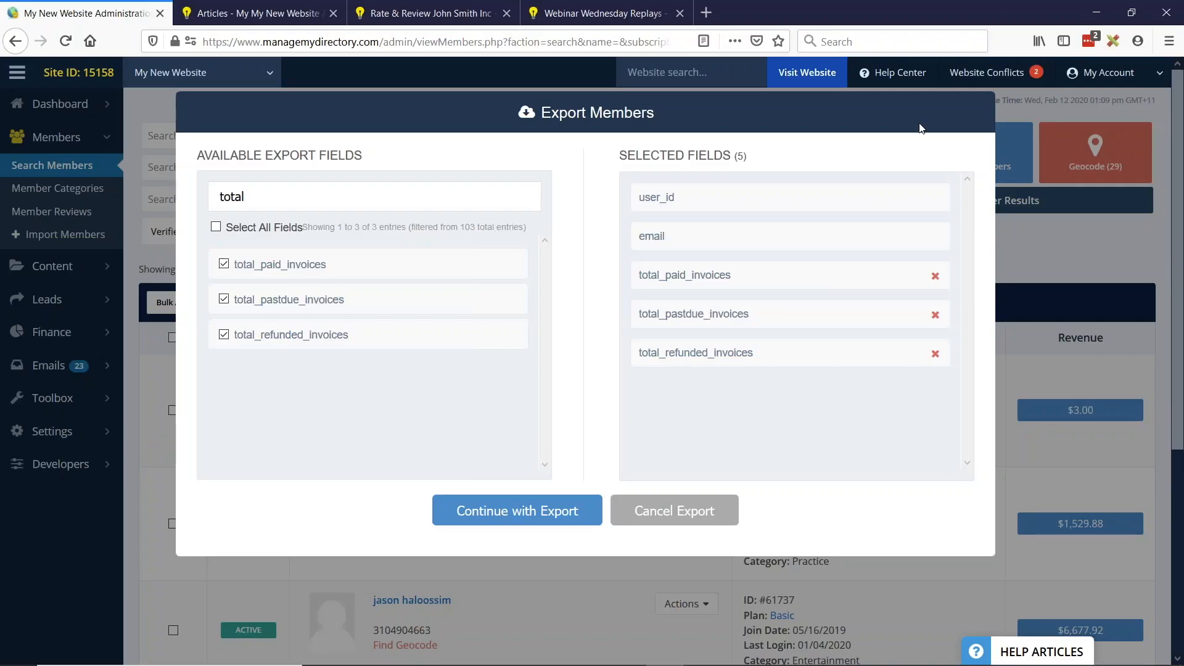
{"action": "left_click", "coordinate": [660, 500]}
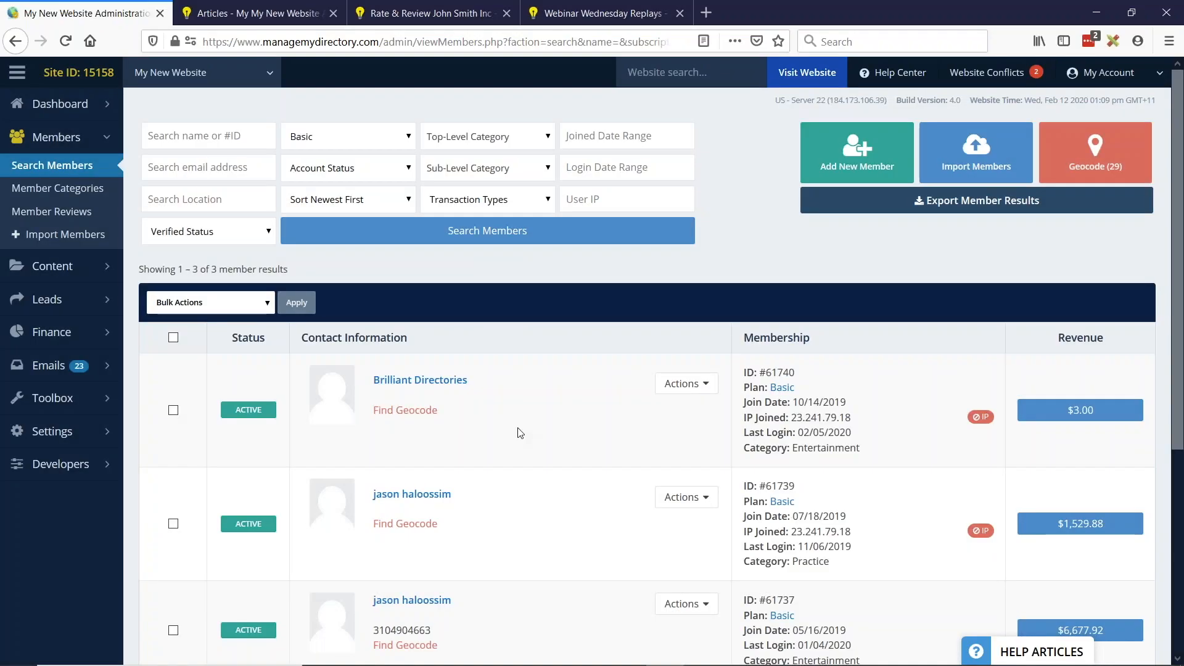
Step: Open the post settings list under the website admin's content section
{"action": "left_click", "coordinate": [104, 140]}
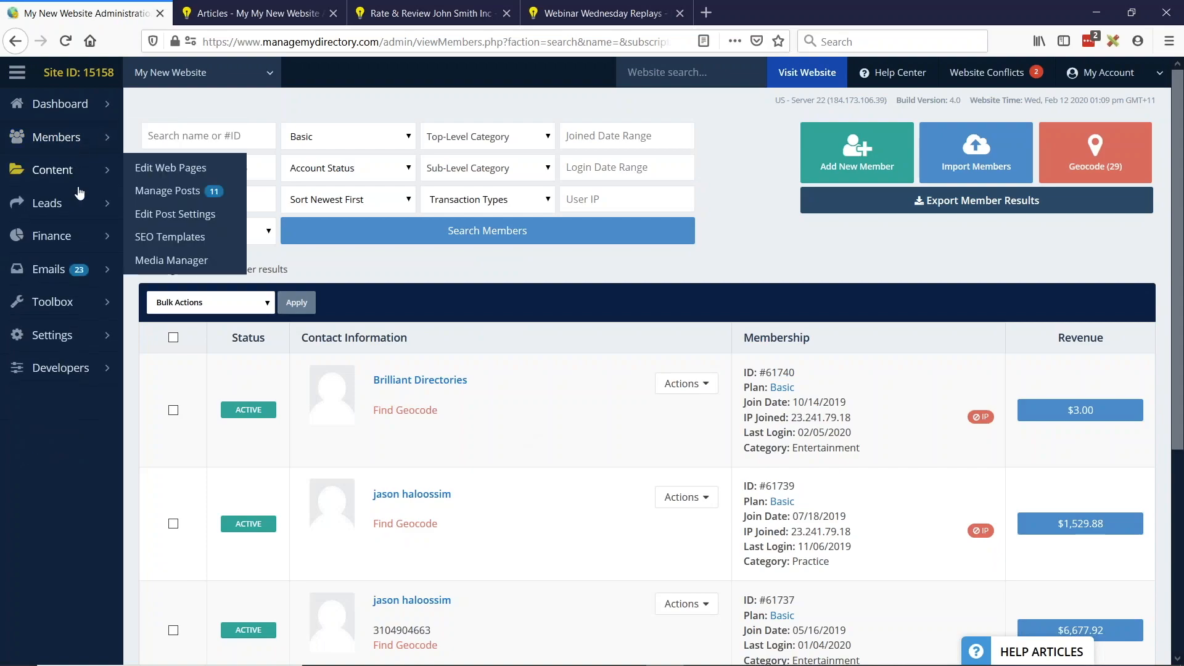
{"action": "left_click", "coordinate": [101, 161]}
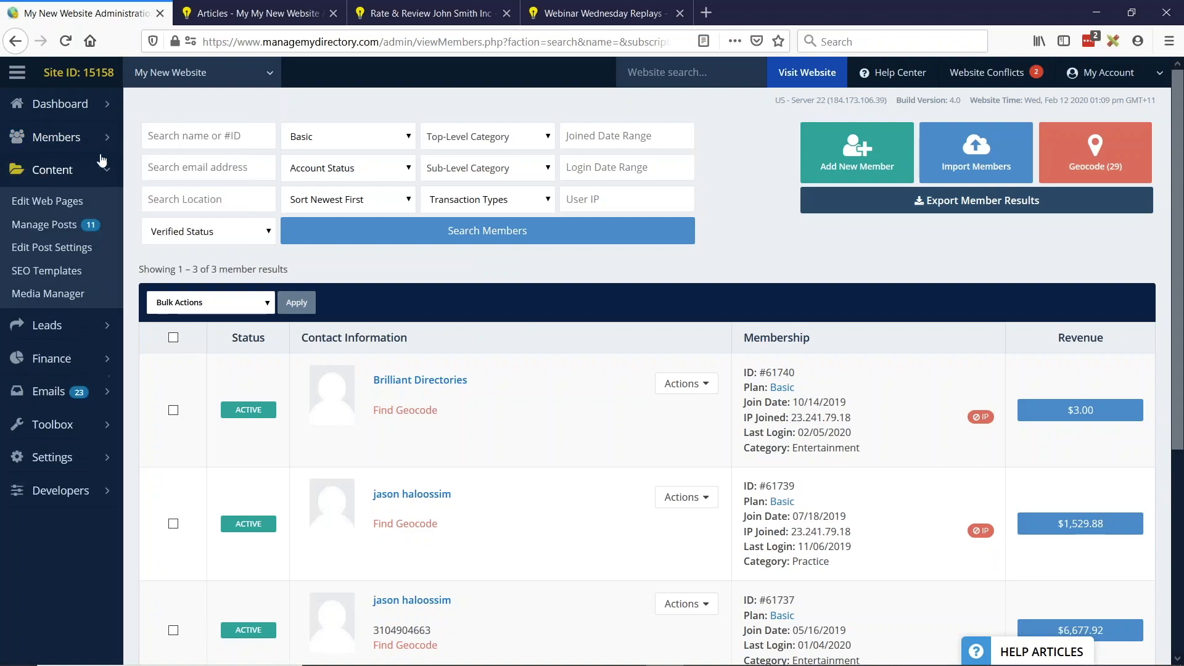
{"action": "left_click", "coordinate": [59, 253]}
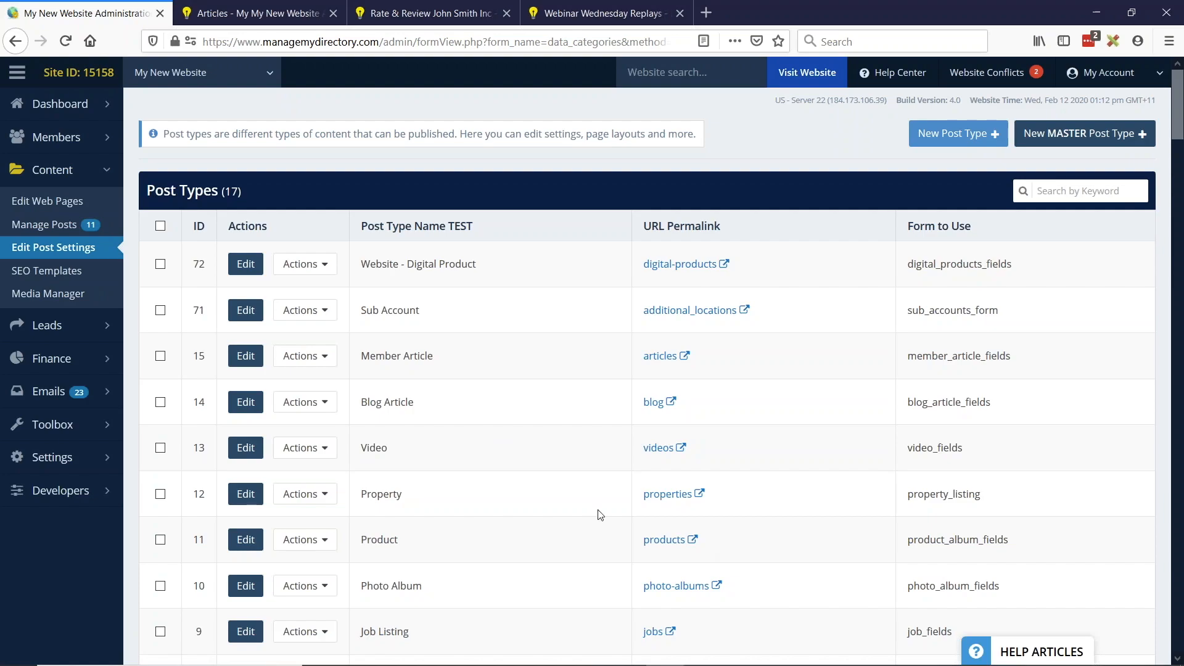
Step: Open the Blog Article post type's permalink, examine the blog results page and its /blog path, and return to the admin
{"action": "scroll", "coordinate": [604, 499], "scroll_direction": "down", "scroll_amount": 2}
{"action": "scroll", "coordinate": [746, 515], "scroll_direction": "down", "scroll_amount": 2}
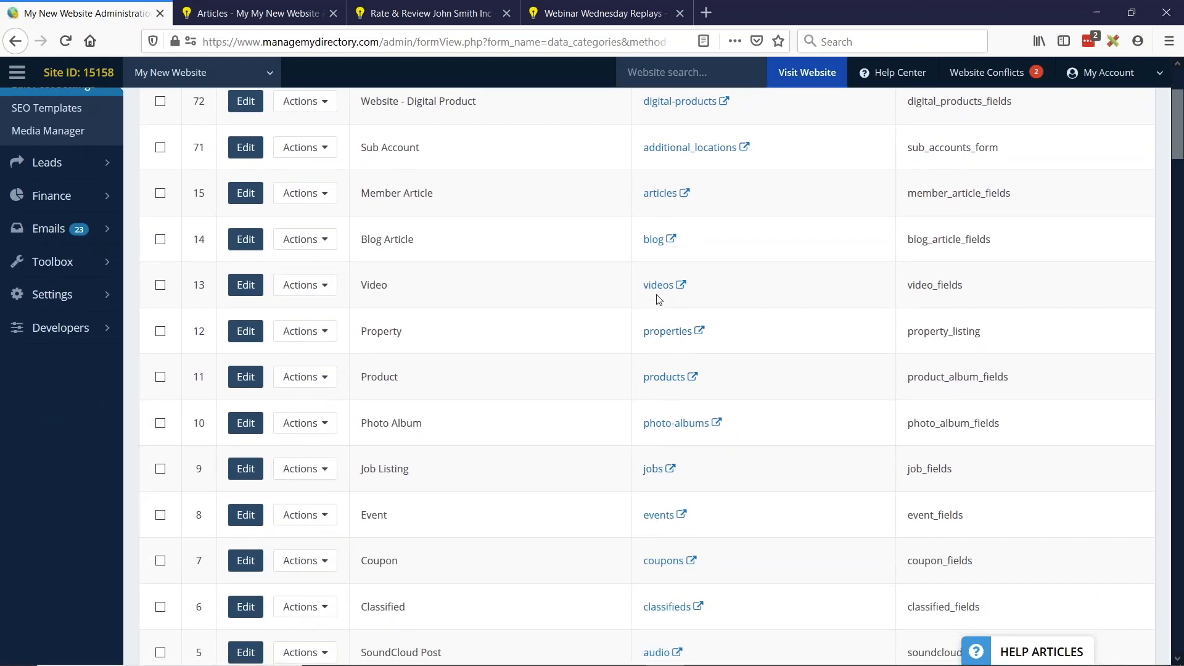
{"action": "left_click", "coordinate": [653, 240]}
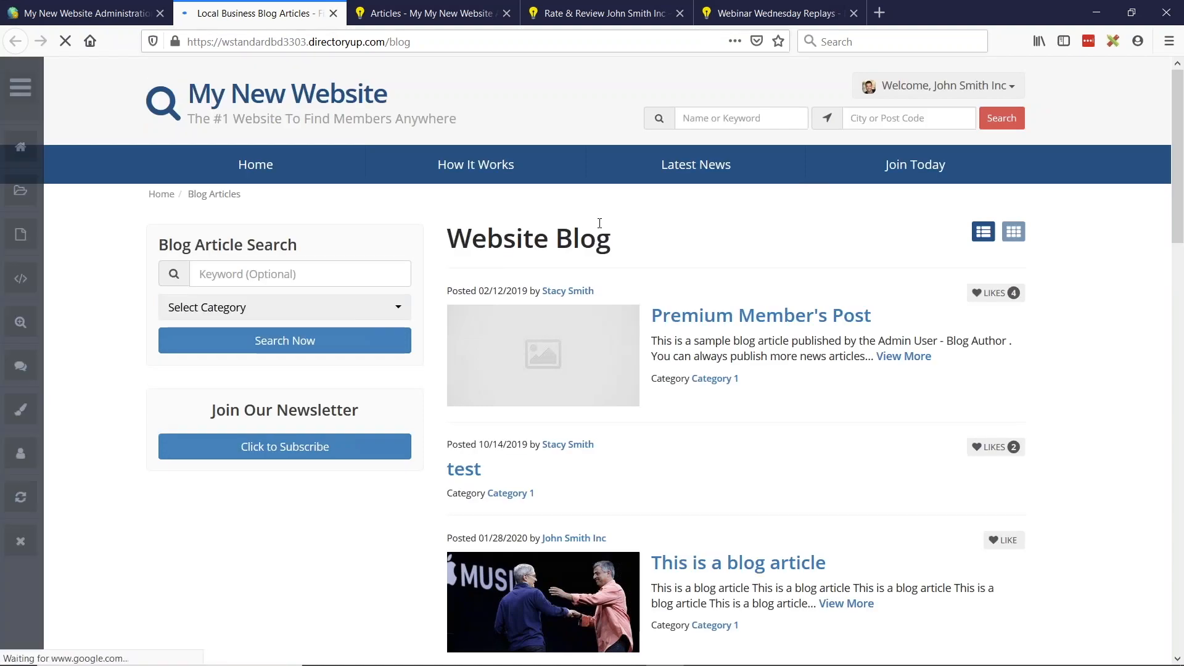
{"action": "scroll", "coordinate": [620, 340], "scroll_direction": "down", "scroll_amount": 5}
{"action": "scroll", "coordinate": [630, 354], "scroll_direction": "up", "scroll_amount": 6}
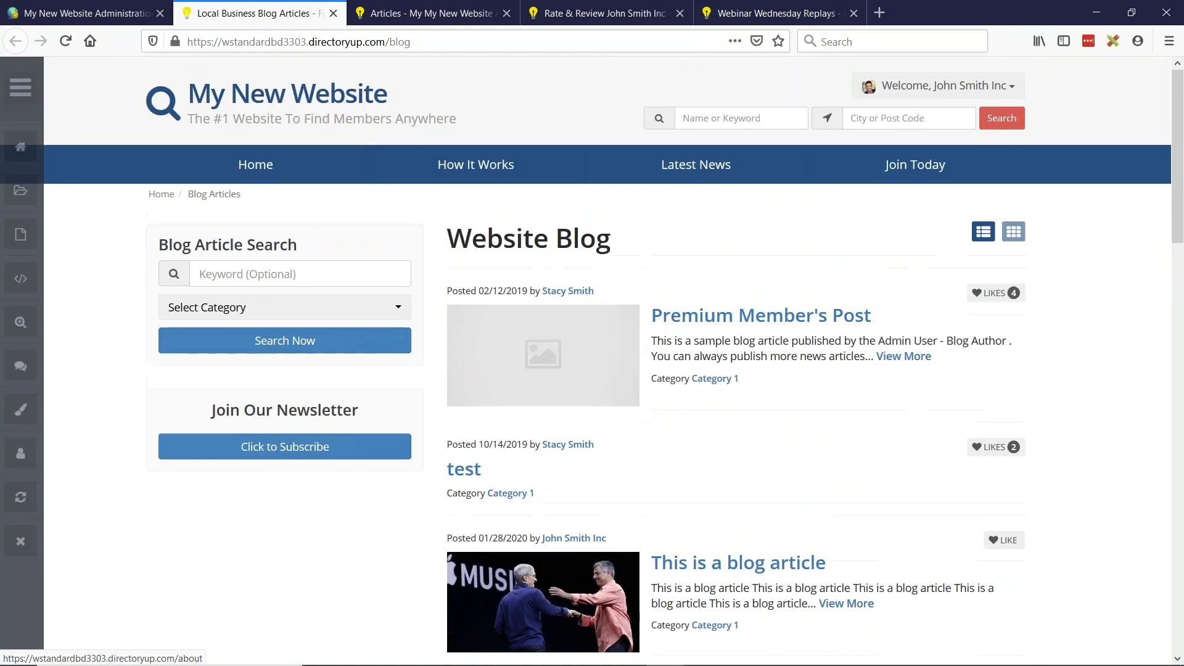
{"action": "left_click_drag", "start_coordinate": [385, 42], "coordinate": [428, 43]}
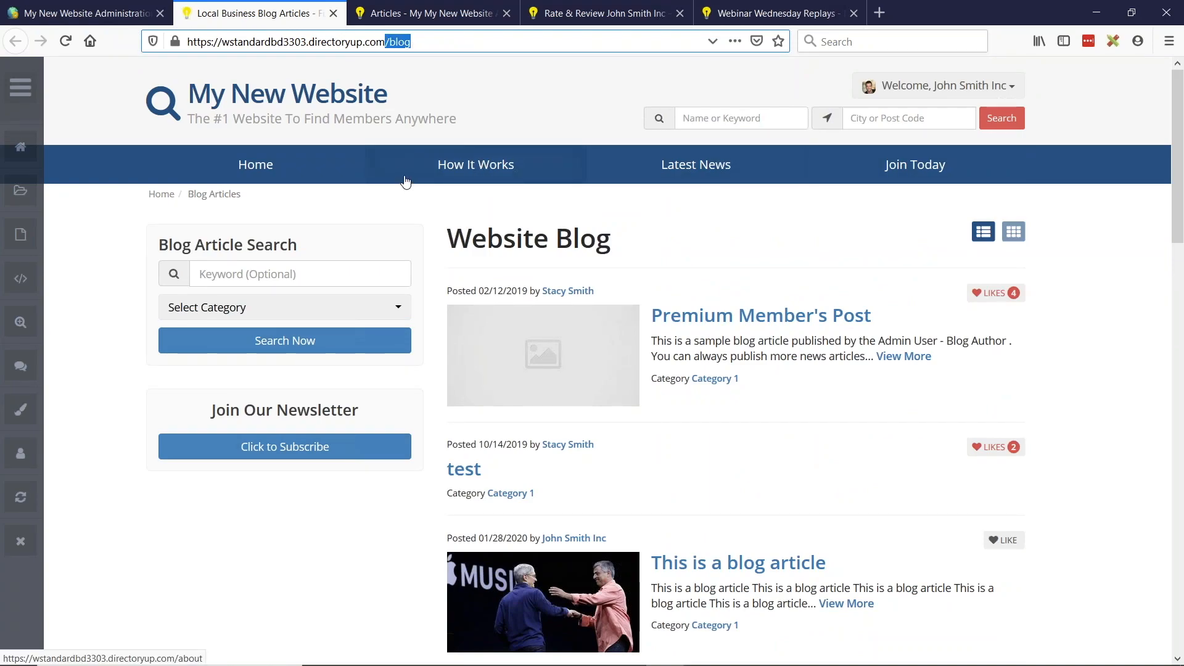
{"action": "left_click", "coordinate": [87, 15]}
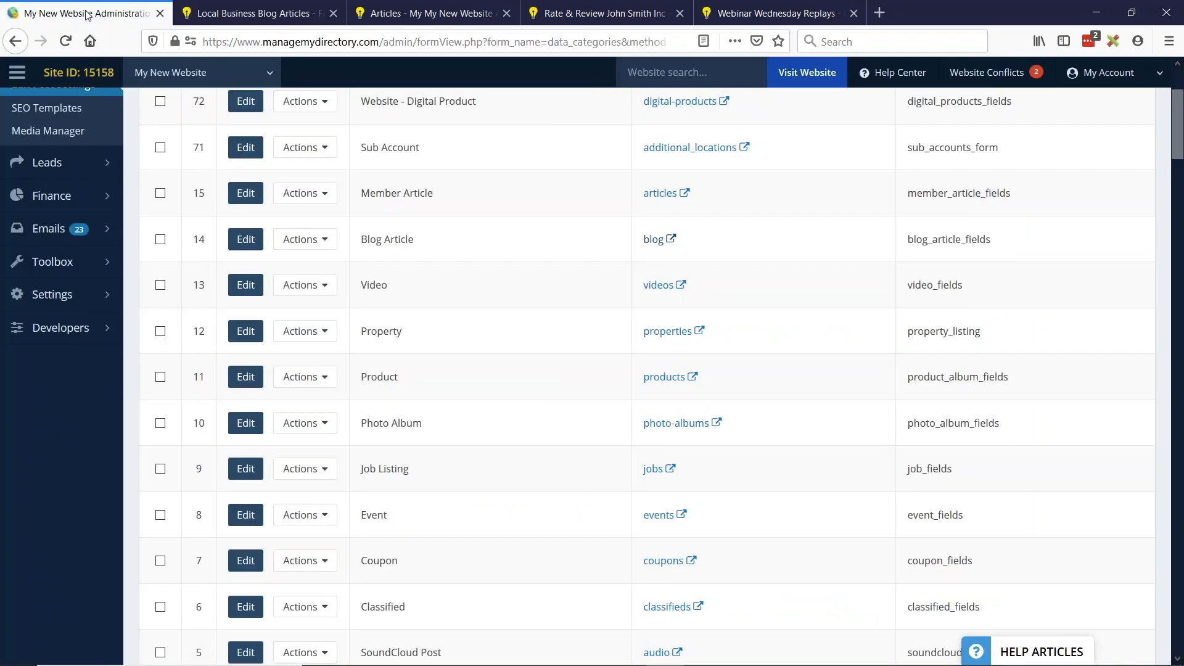
Step: Check the BD Lab Updates slide and switch to Firefox to view the January 2020 monthly changelog
{"action": "key", "text": "alt+Tab"}
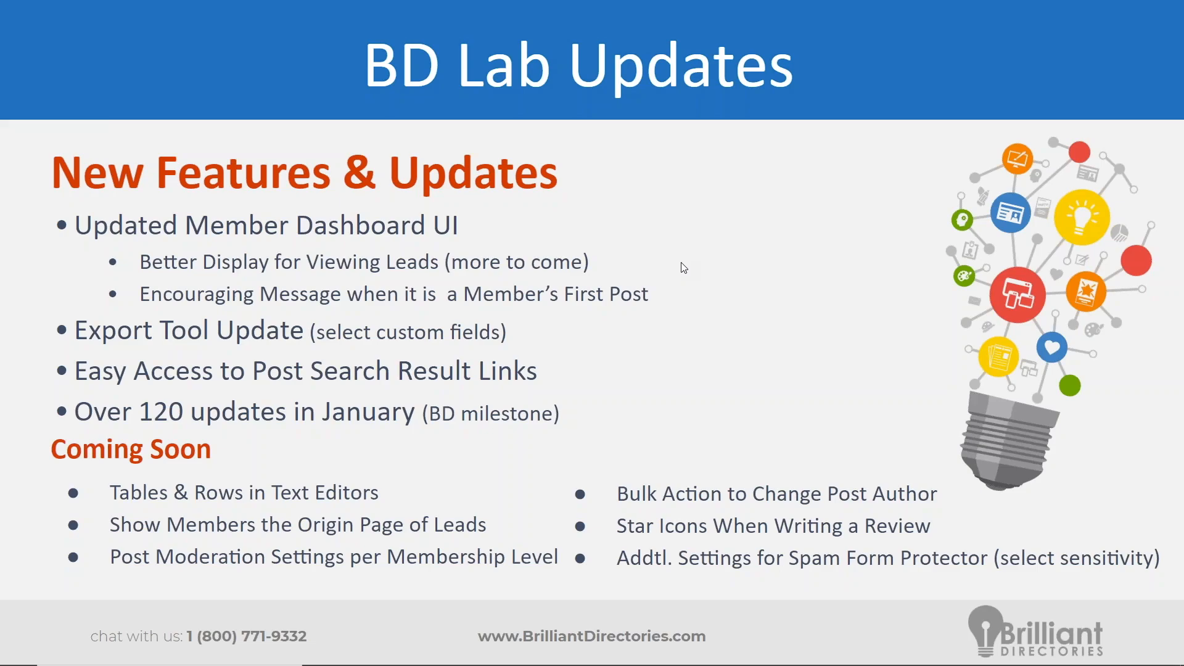
{"action": "key", "text": "alt+Tab"}
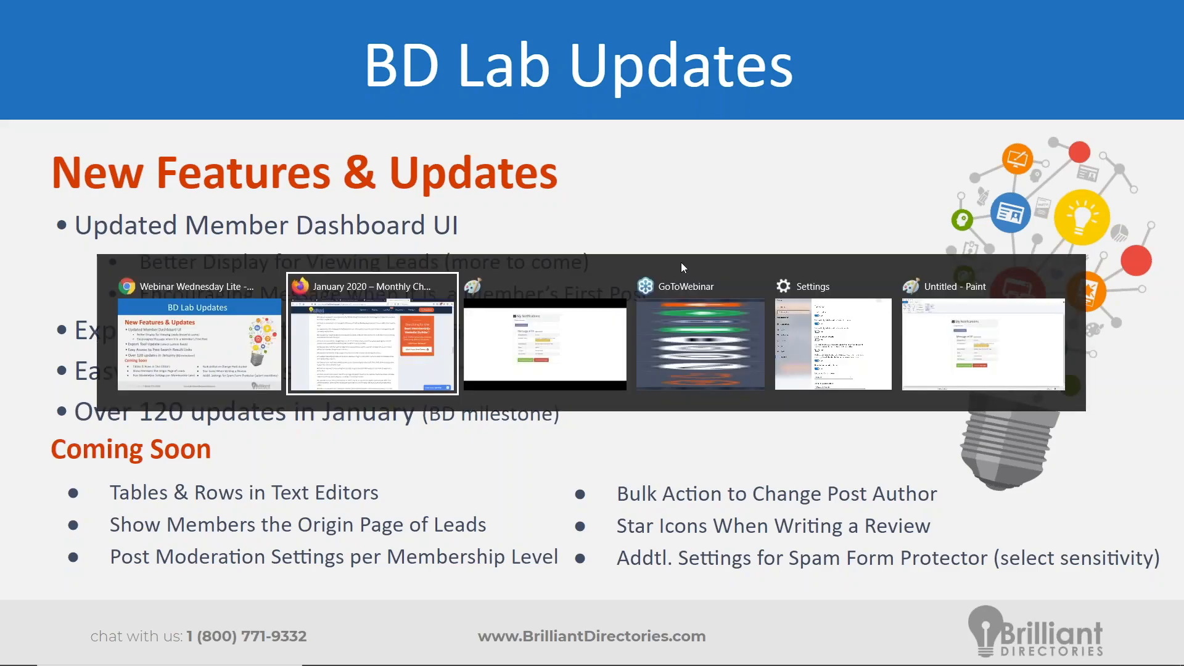
{"action": "scroll", "coordinate": [498, 255], "scroll_direction": "up", "scroll_amount": 1}
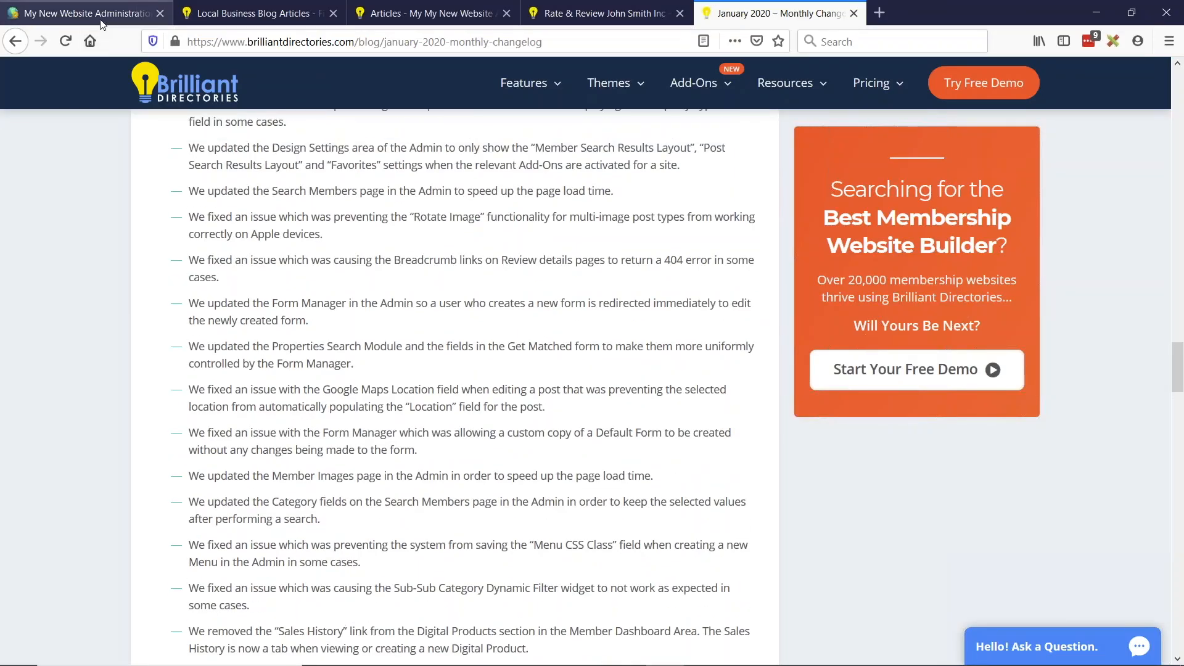
Step: Return to the website admin, list the web pages and open the page with the tablestest permalink for editing
{"action": "left_click", "coordinate": [102, 19]}
{"action": "scroll", "coordinate": [223, 263], "scroll_direction": "up", "scroll_amount": 2}
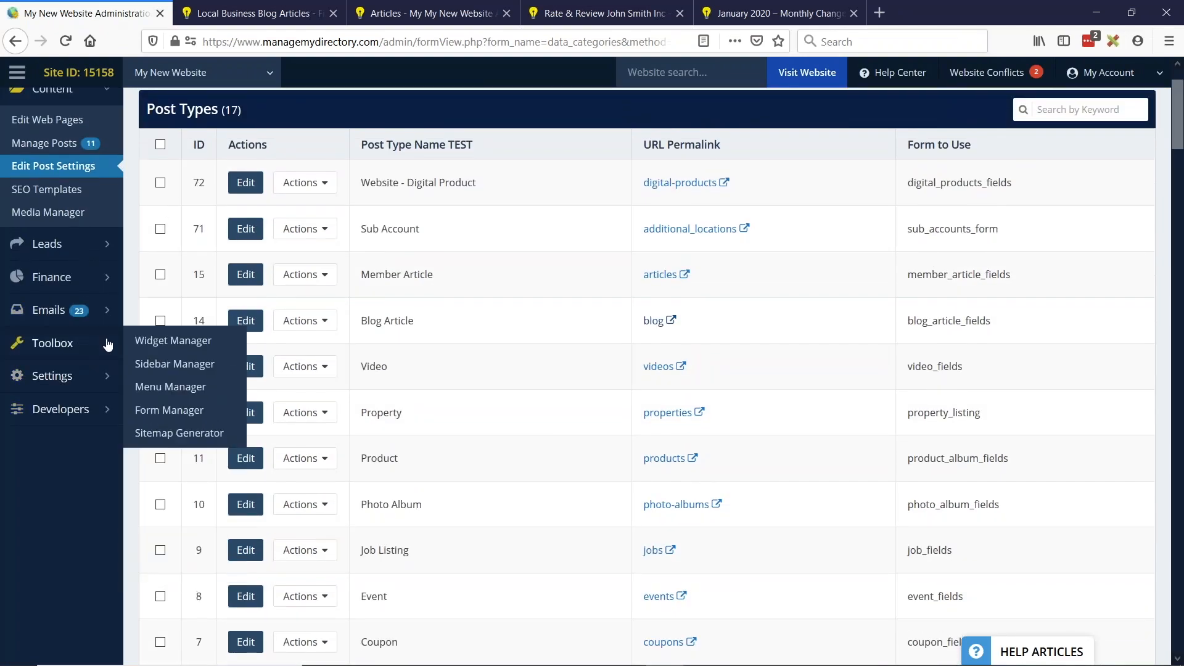
{"action": "scroll", "coordinate": [74, 344], "scroll_direction": "up", "scroll_amount": 2}
{"action": "left_click", "coordinate": [50, 202]}
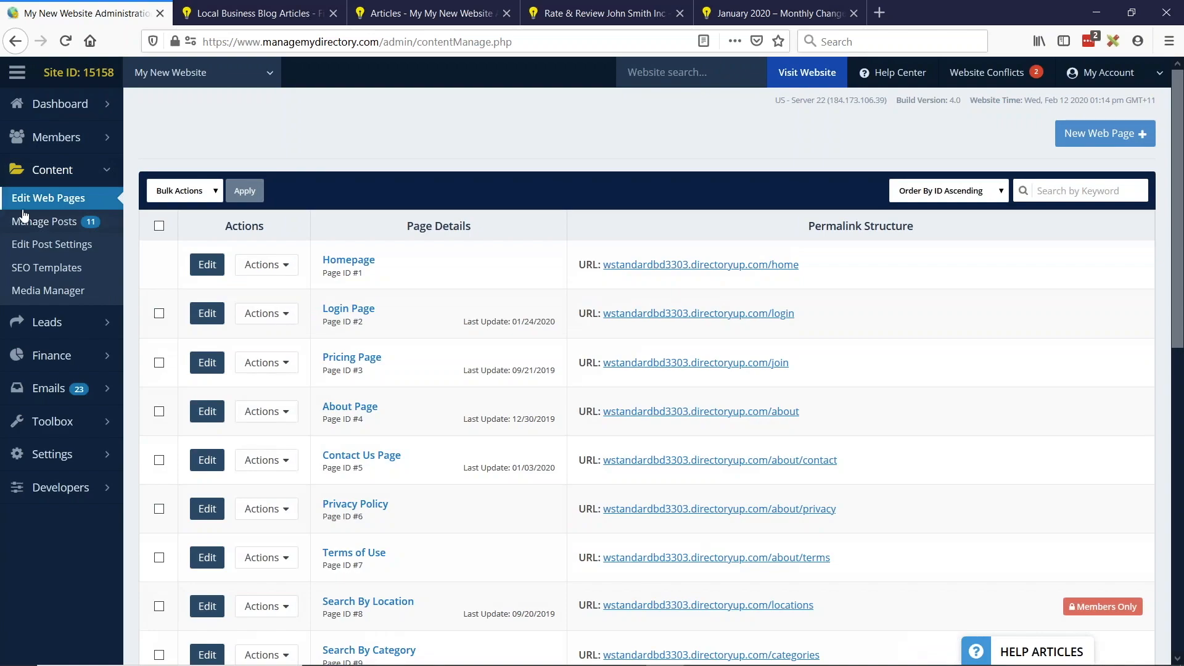
{"action": "scroll", "coordinate": [425, 276], "scroll_direction": "down", "scroll_amount": 10}
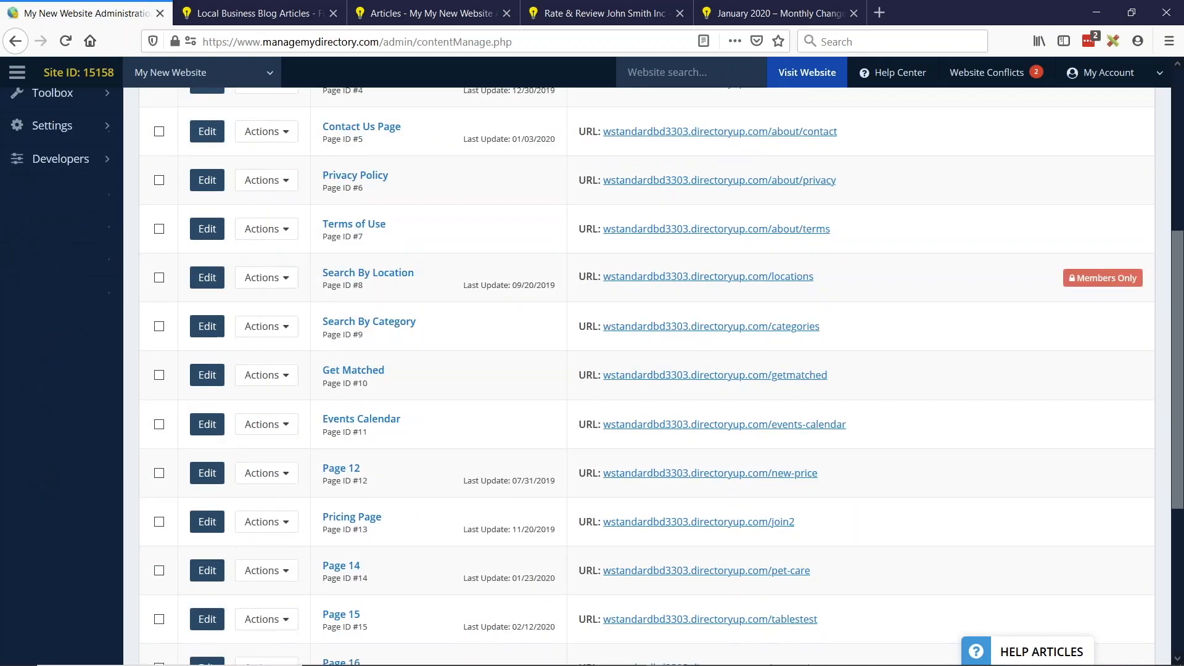
{"action": "left_click", "coordinate": [207, 325]}
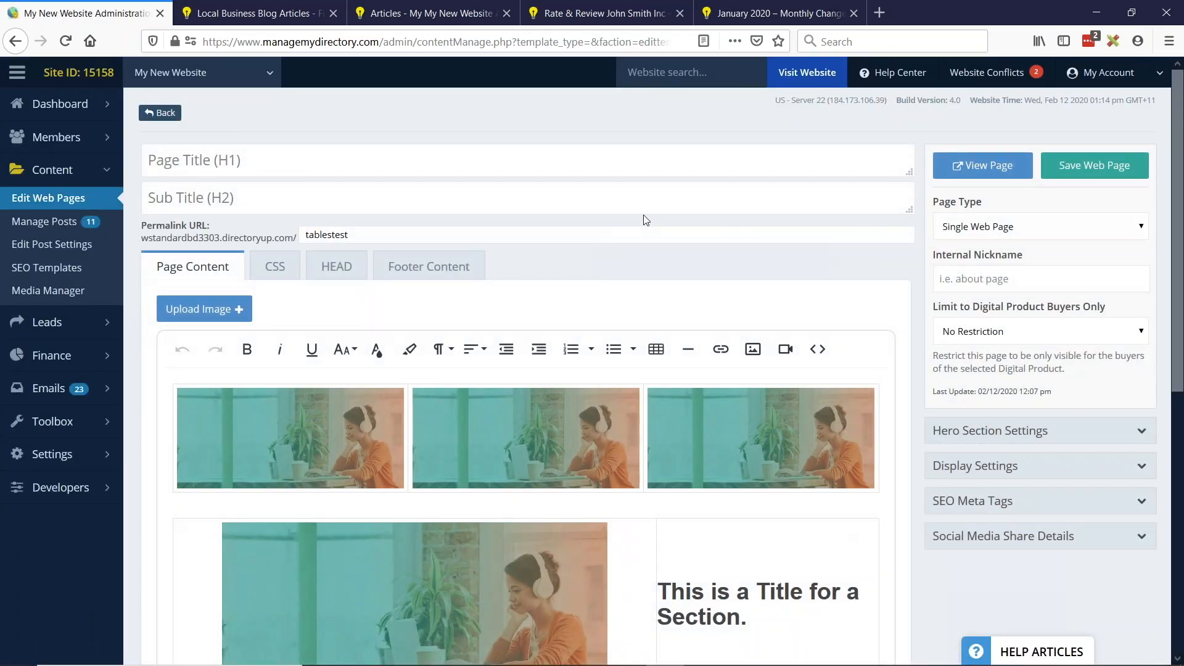
Step: Preview the Insert Table size grid at 2 × 6 and dismiss it without inserting a table
{"action": "scroll", "coordinate": [700, 185], "scroll_direction": "down", "scroll_amount": 2}
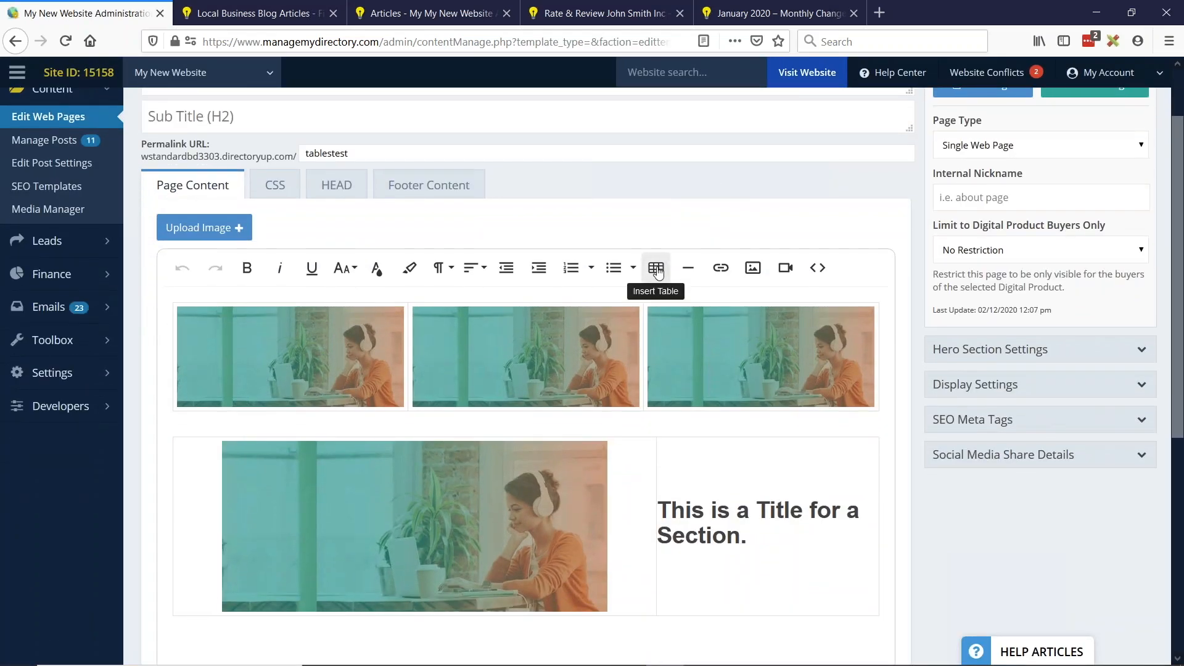
{"action": "scroll", "coordinate": [660, 256], "scroll_direction": "down", "scroll_amount": 2}
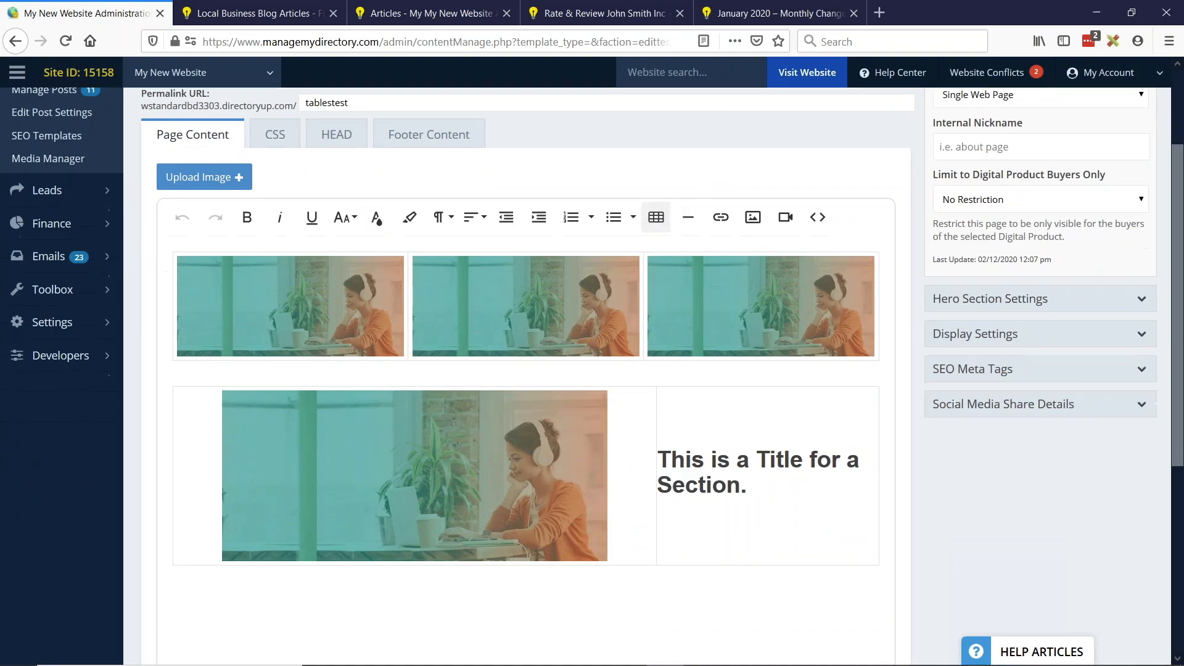
{"action": "left_click", "coordinate": [656, 188]}
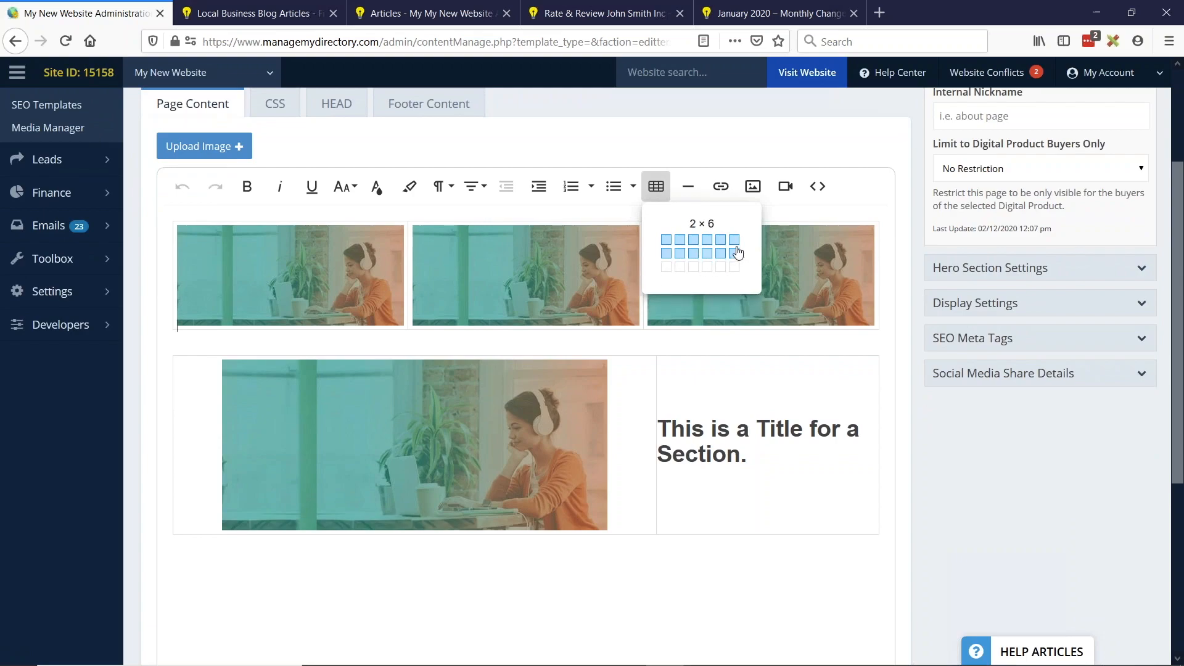
{"action": "left_click", "coordinate": [455, 566]}
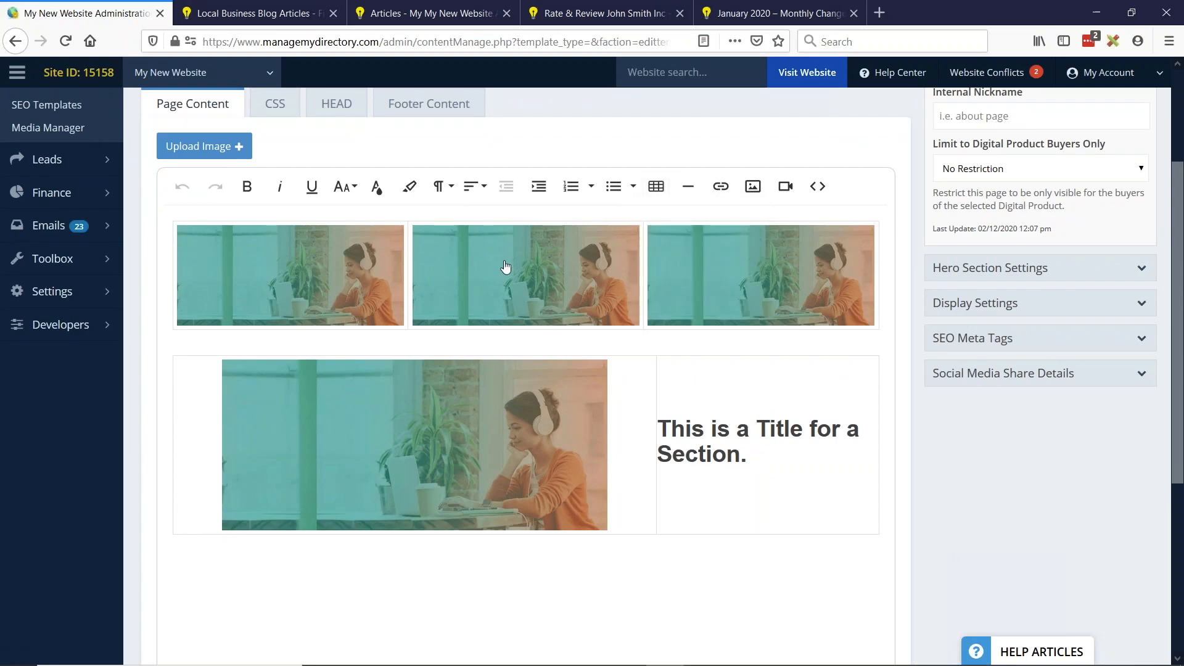
Step: Widen the image column of the lower table by moving its divider toward the section title
{"action": "scroll", "coordinate": [423, 330], "scroll_direction": "up", "scroll_amount": 2}
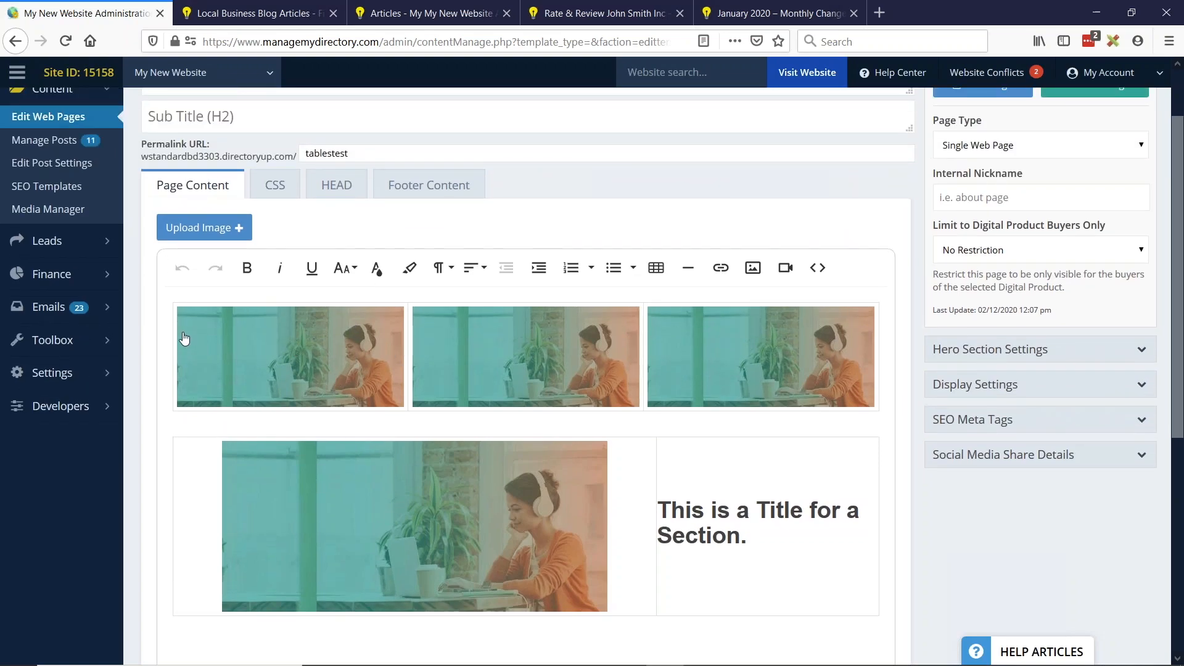
{"action": "left_click_drag", "start_coordinate": [652, 479], "coordinate": [683, 472]}
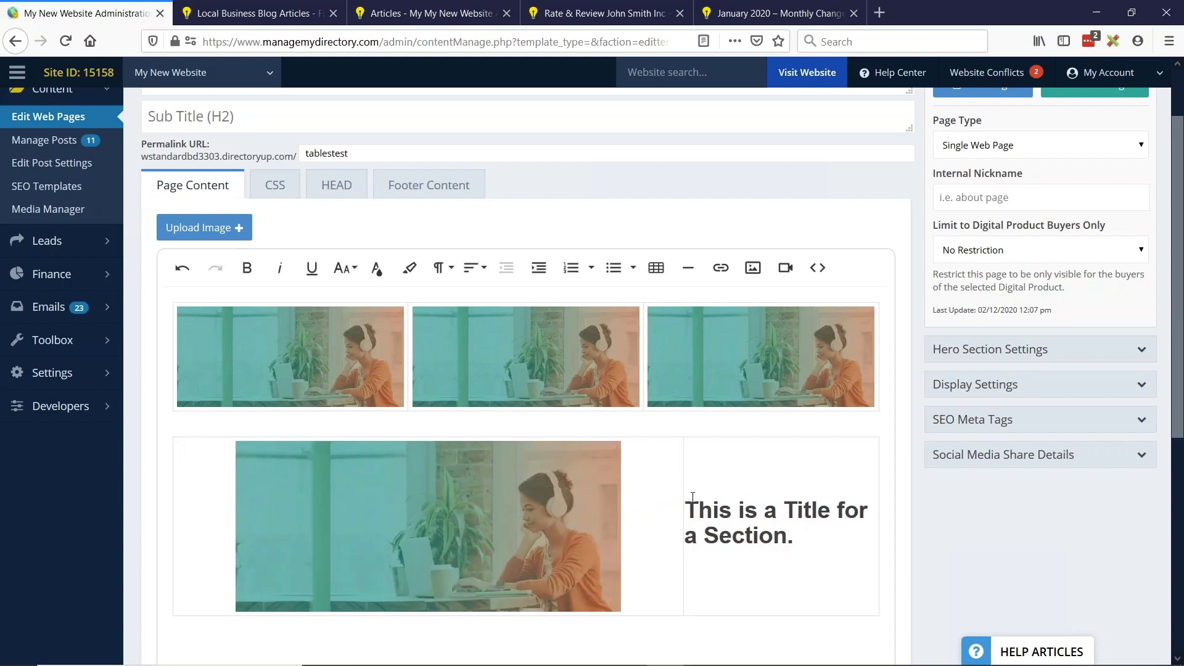
{"action": "scroll", "coordinate": [737, 383], "scroll_direction": "up", "scroll_amount": 3}
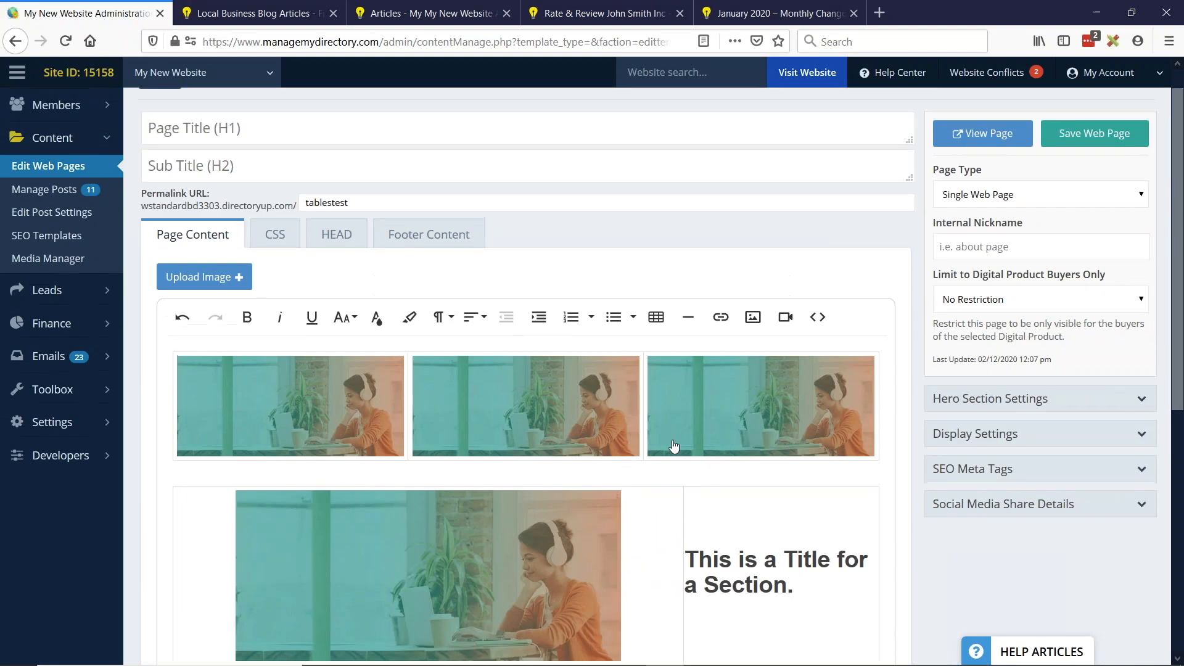
Step: View the live tablestest page, reload it, and return through the page editor to the BD Lab Updates slide
{"action": "left_click", "coordinate": [954, 177]}
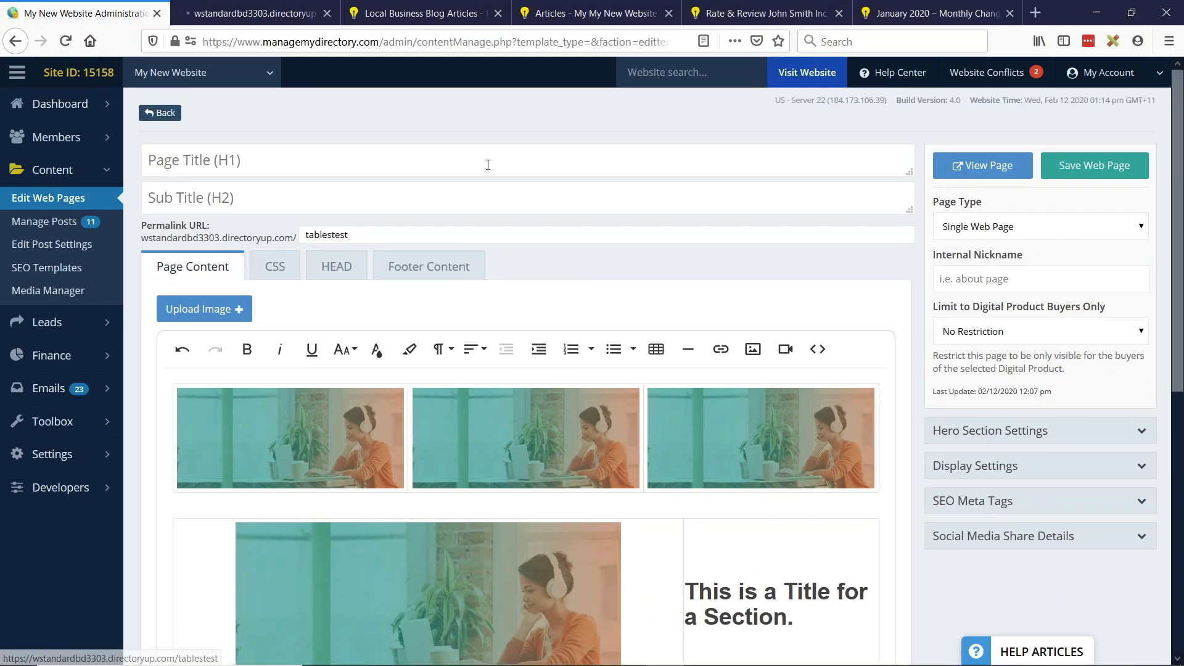
{"action": "left_click", "coordinate": [242, 14]}
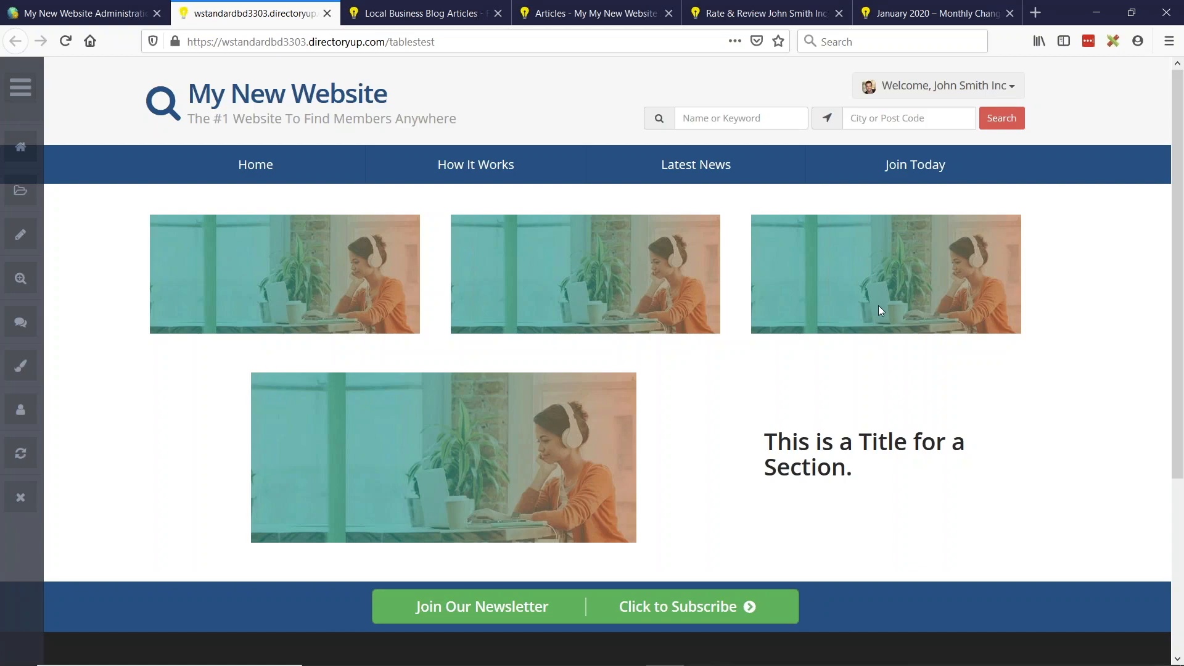
{"action": "key", "text": "F5"}
{"action": "left_click", "coordinate": [93, 13]}
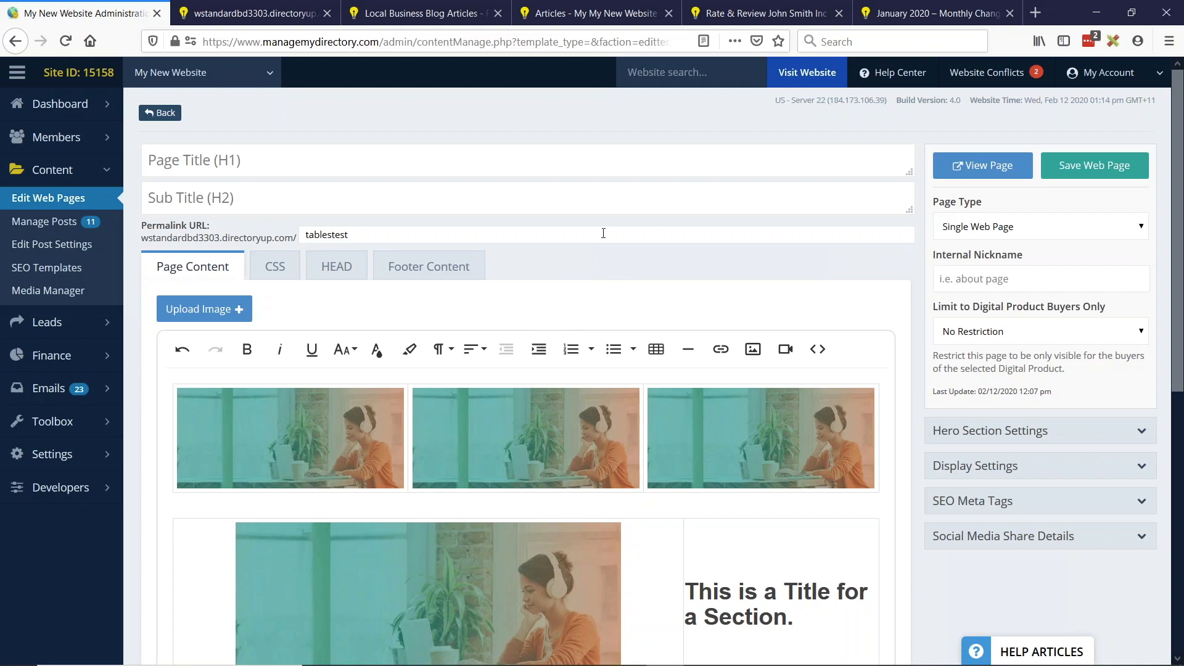
{"action": "key", "text": "alt+Tab"}
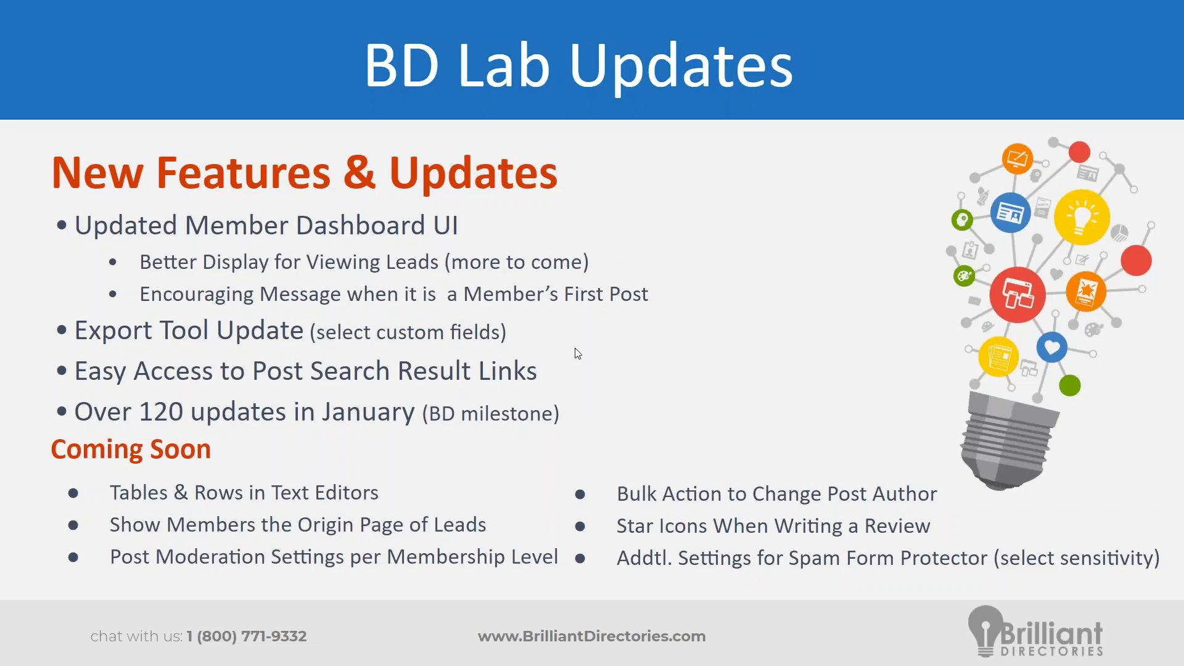